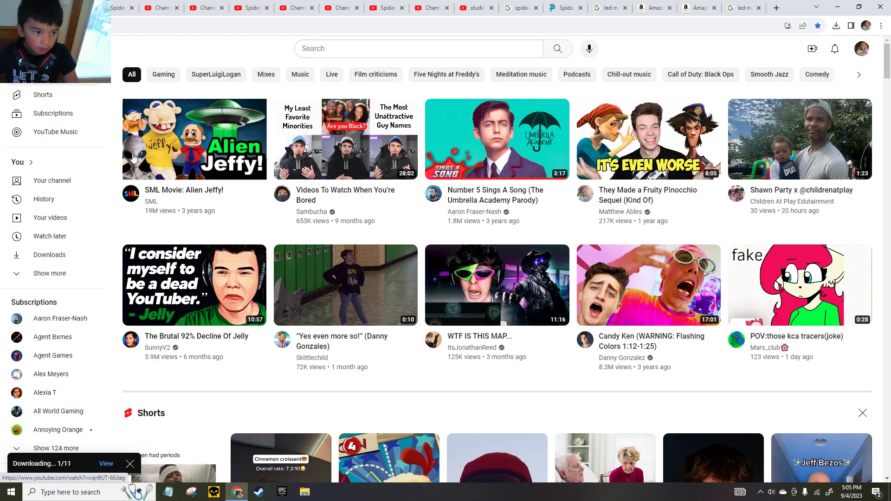
- Open the signed-in account's own YouTube channel page
scroll(464, 280, down, 3)
scroll(464, 283, up, 1)
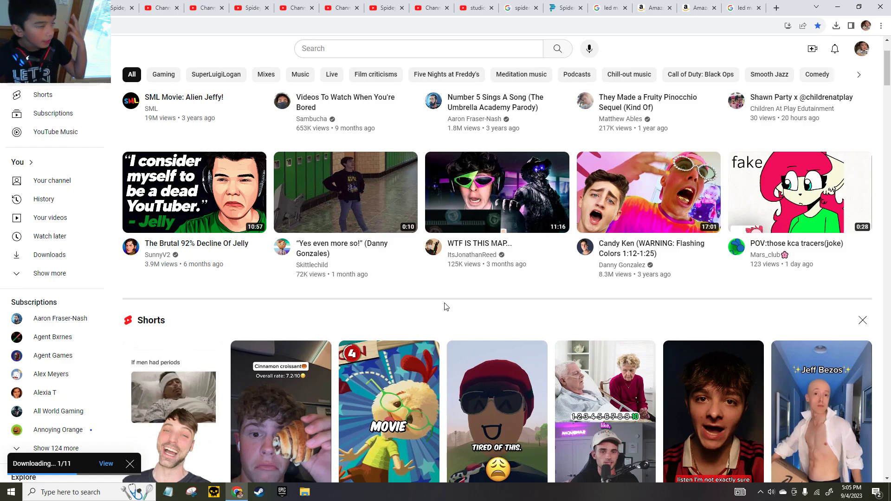
scroll(459, 345, down, 1)
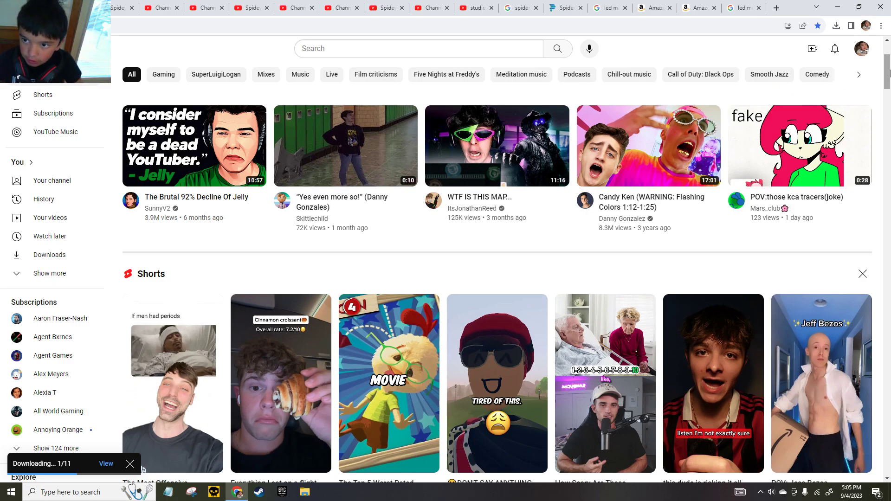
click(860, 50)
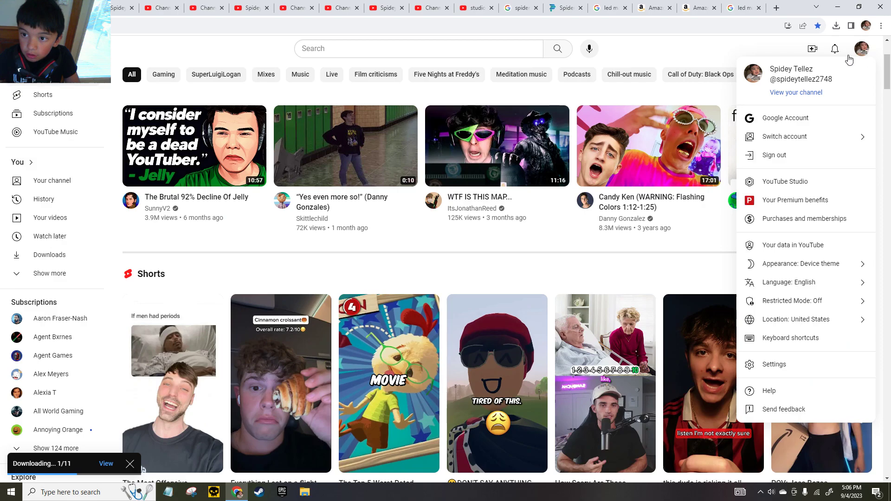
click(796, 94)
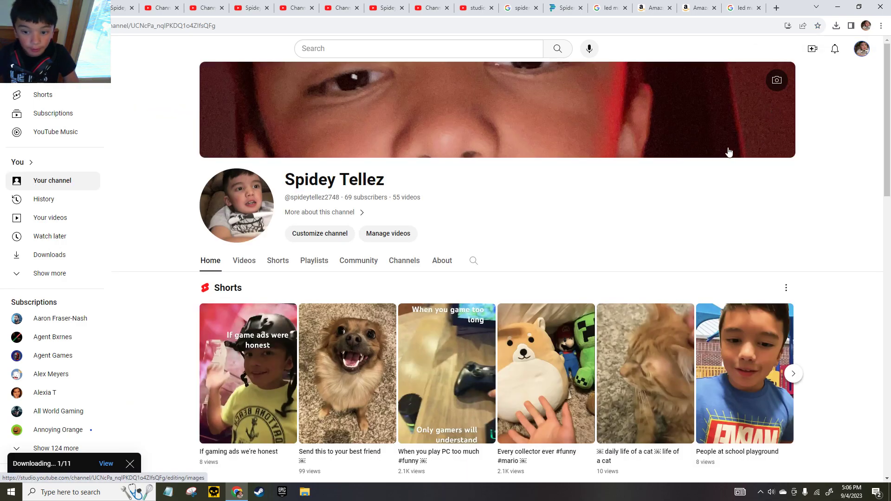
- Browse the channel's video sections, then open "My First Gaming Video!!!" from the fortnite section and pause it
scroll(728, 153, down, 5)
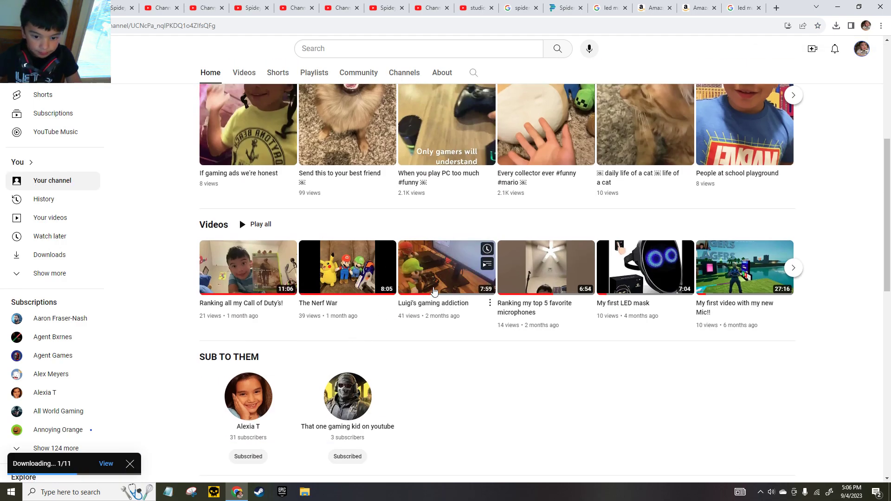
scroll(582, 293, down, 4)
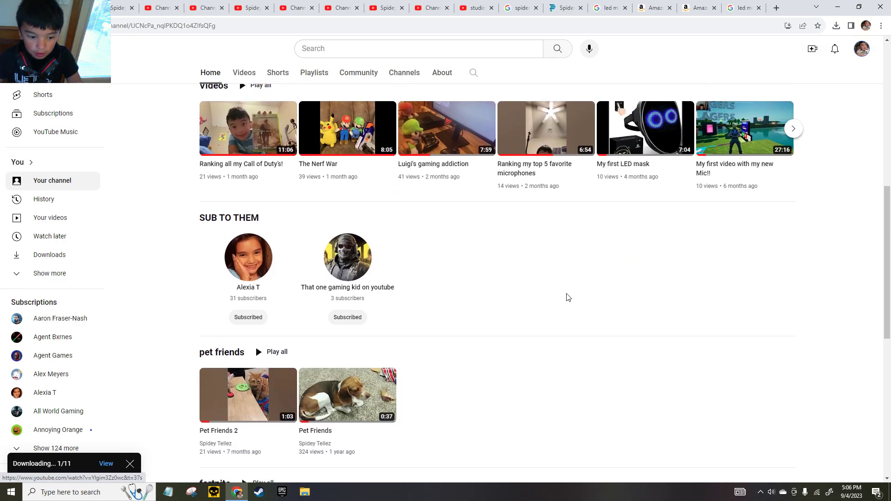
scroll(680, 226, up, 3)
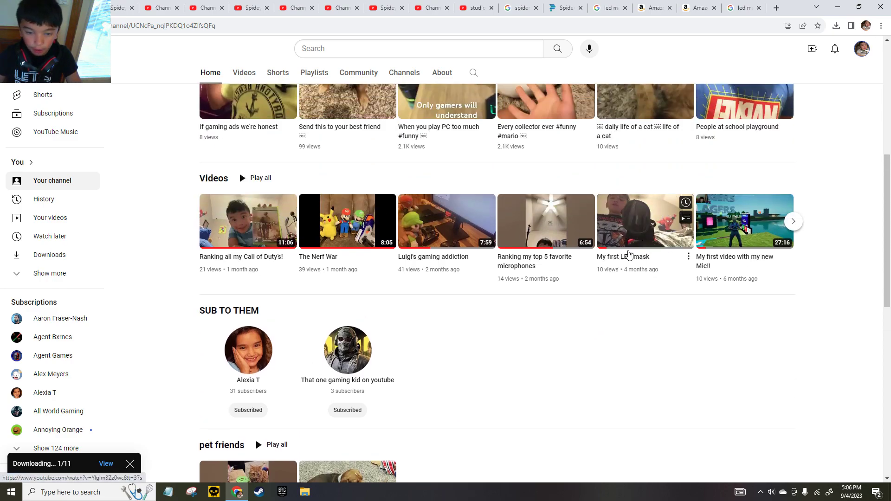
scroll(566, 277, down, 4)
scroll(566, 277, down, 4)
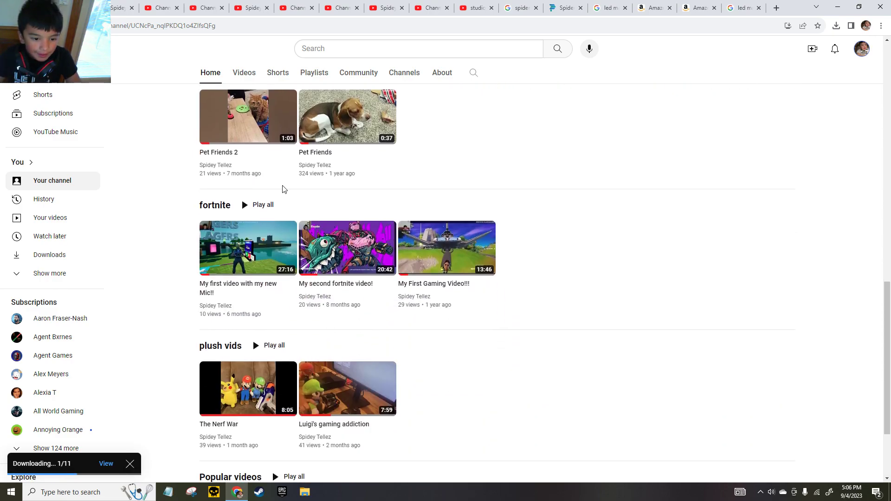
click(465, 49)
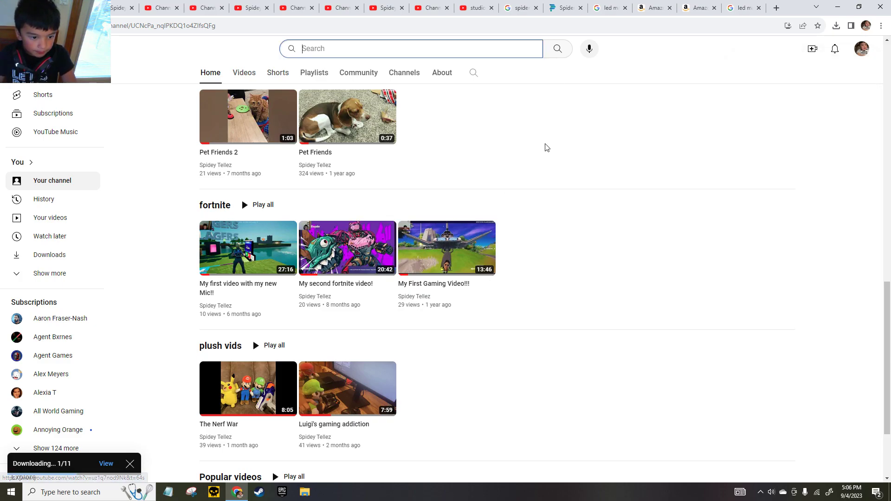
click(663, 269)
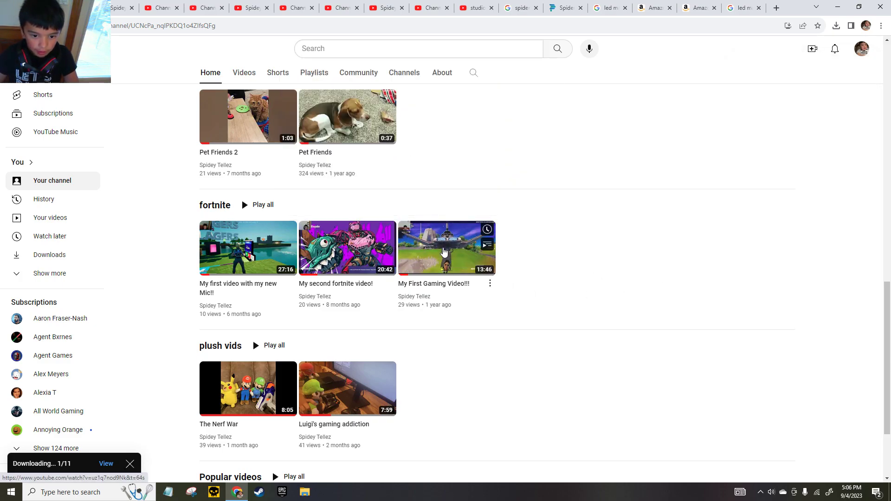
click(449, 269)
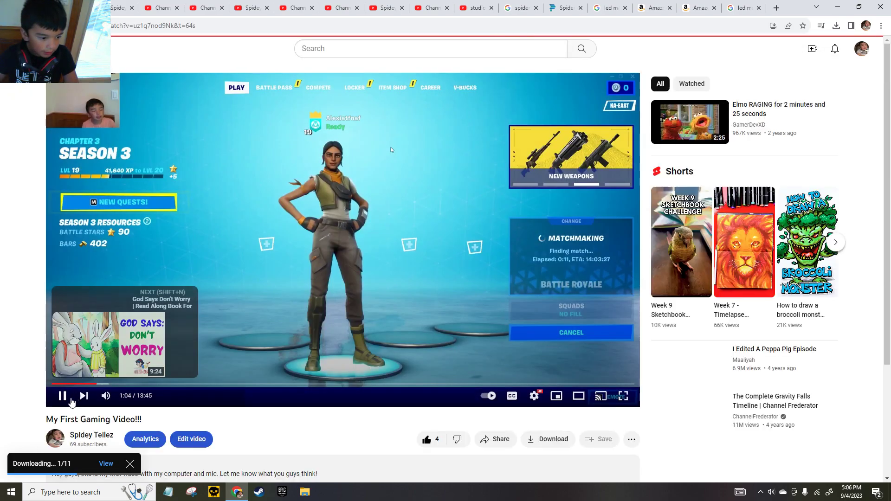
click(62, 395)
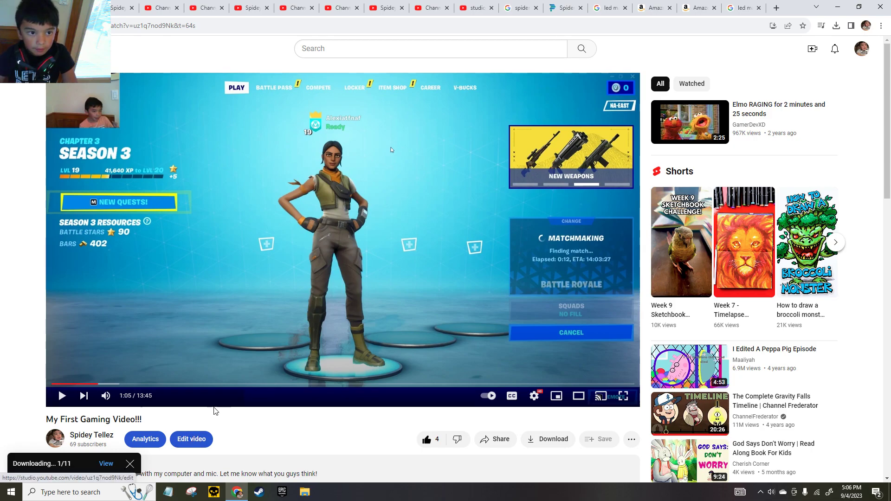
scroll(391, 149, down, 2)
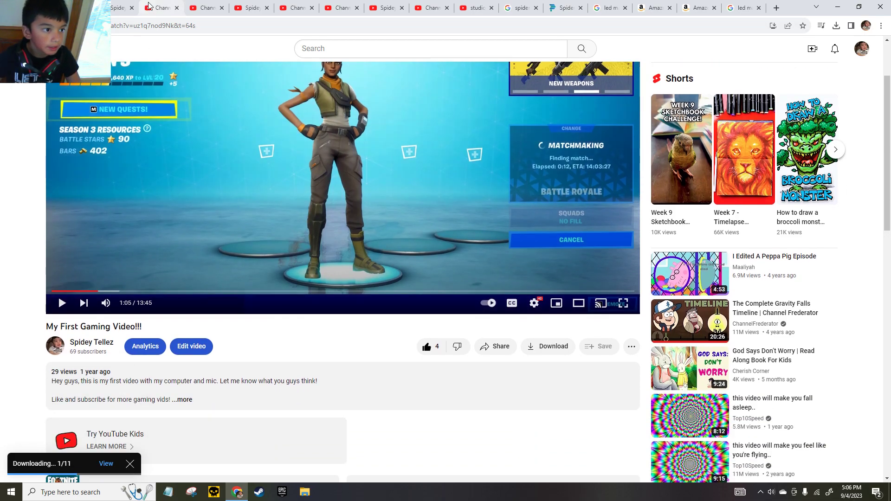
- Close the browser window despite unsaved changes and reopen Chrome with the channel owner's profile
click(879, 4)
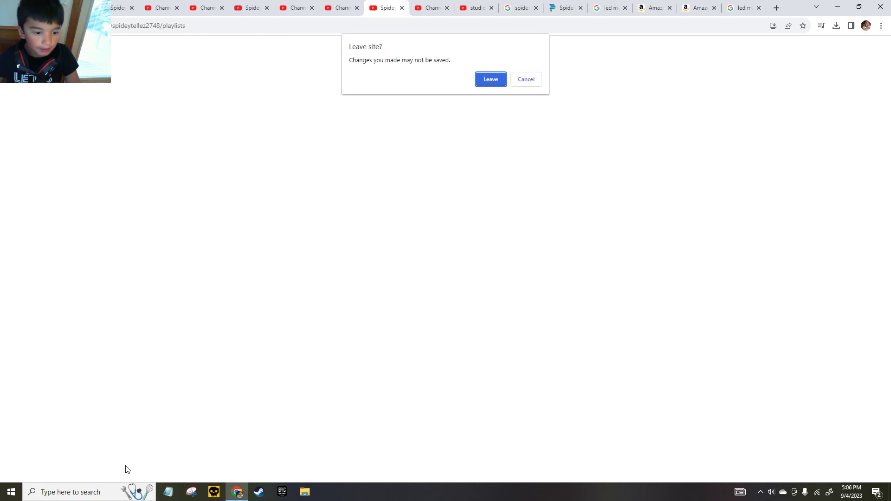
click(481, 83)
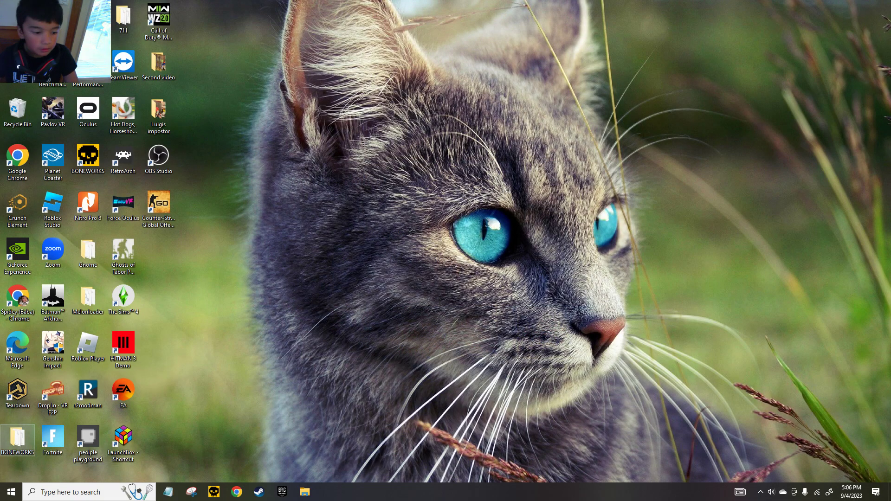
key(super)
key(super)
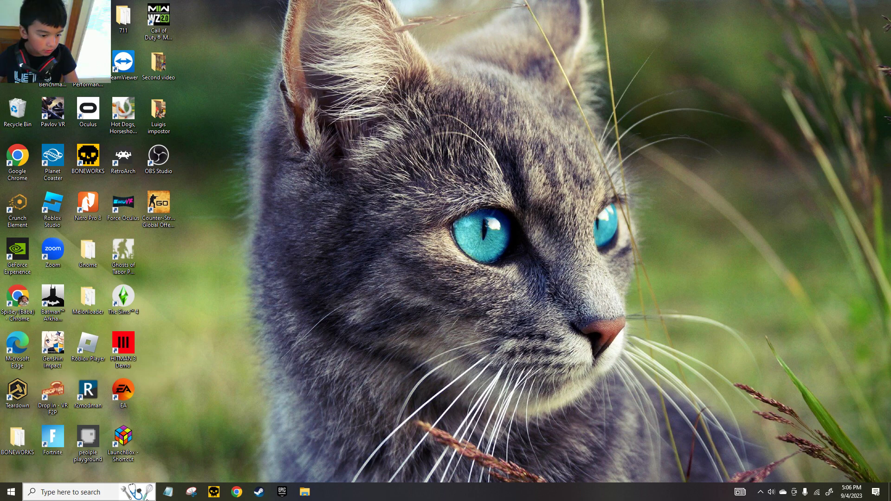
click(237, 492)
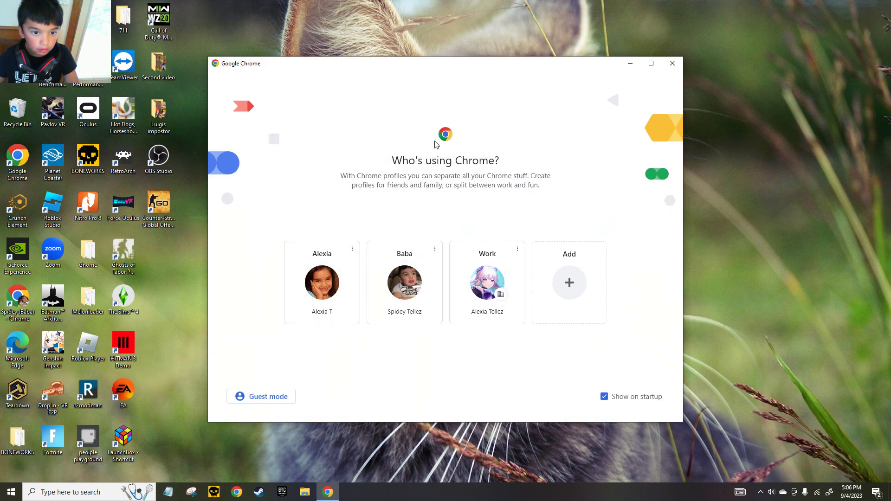
click(396, 286)
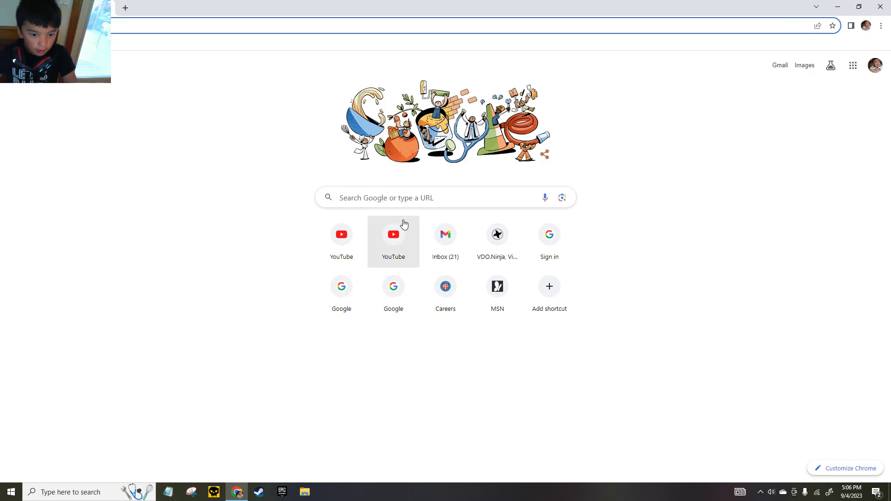
- Open the YouTube home page from the new tab shortcuts and go to the account's own channel page
click(393, 234)
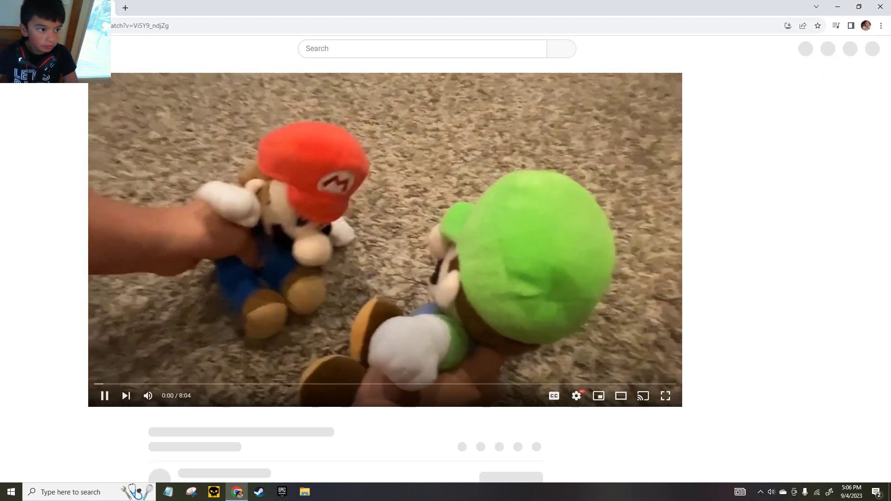
key(alt+Left)
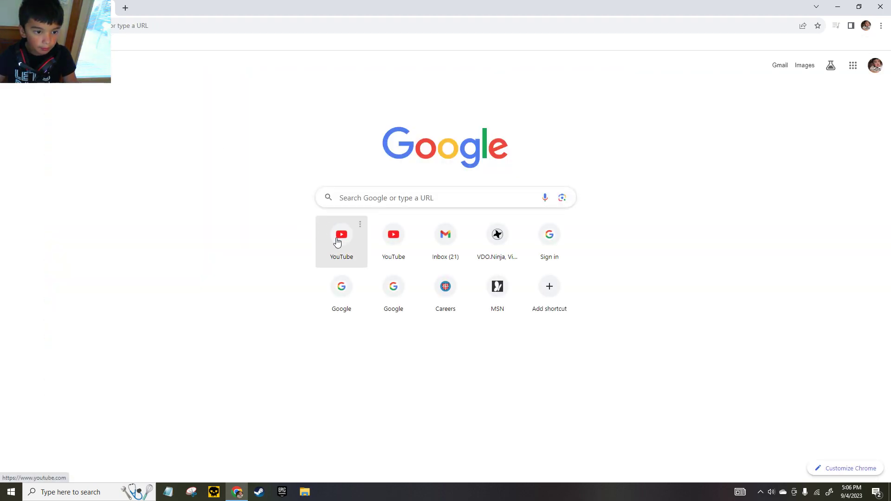
click(338, 241)
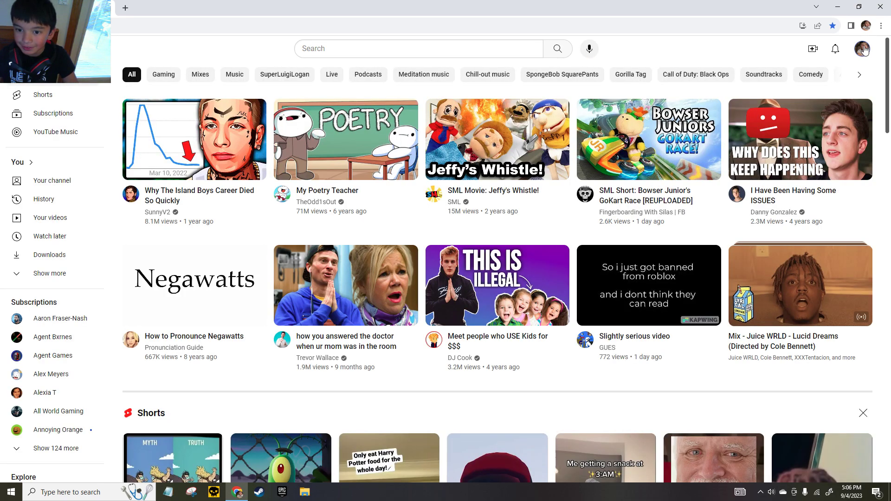
click(862, 48)
click(795, 101)
scroll(409, 228, down, 1)
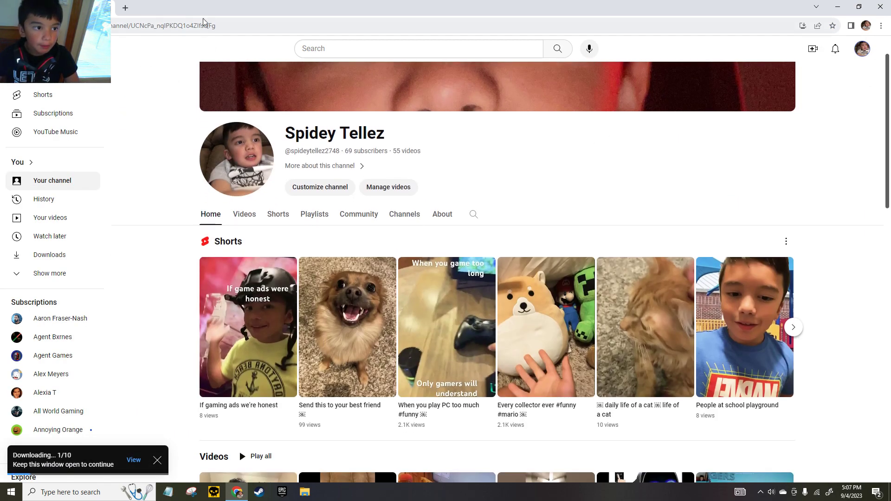
- Search for Google in a new browser tab, and open the google.co.uk home page while staying signed out
click(120, 7)
click(395, 198)
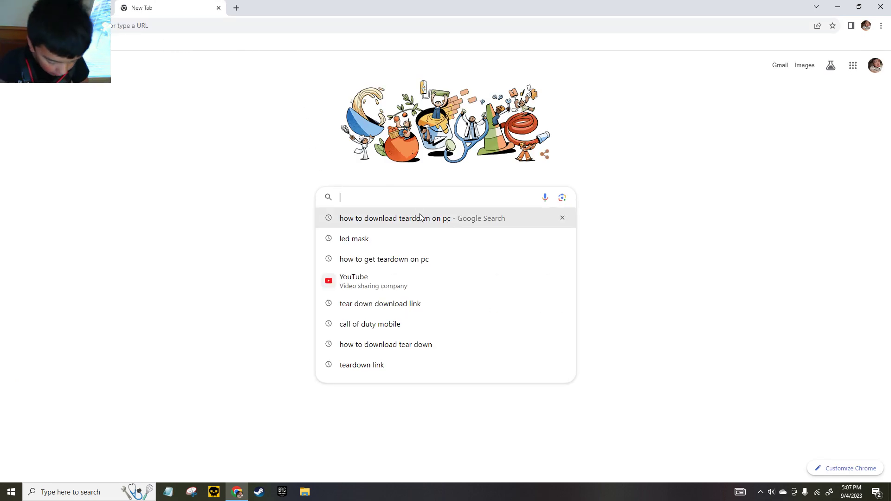
text(go)
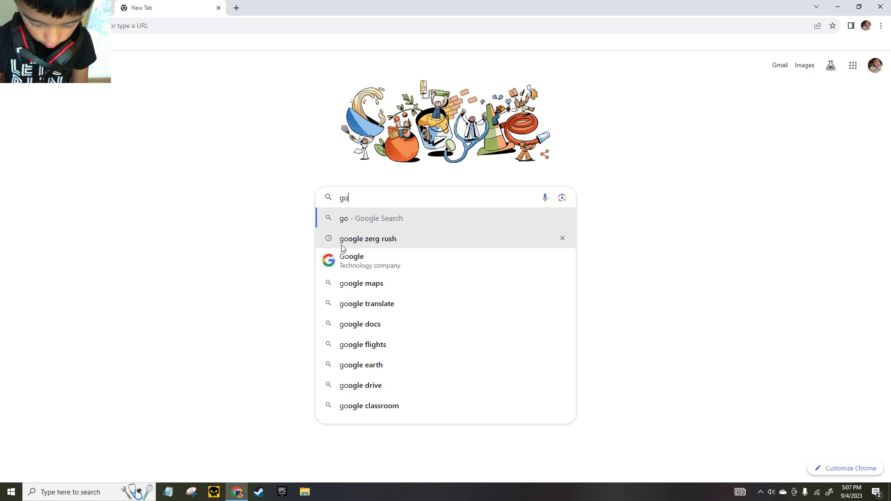
text(go)
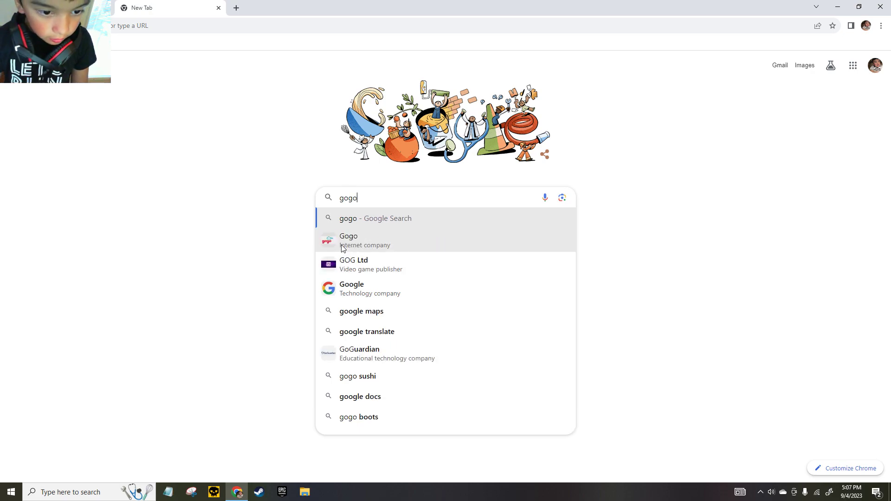
key(BackSpace)
key(BackSpace)
text(og)
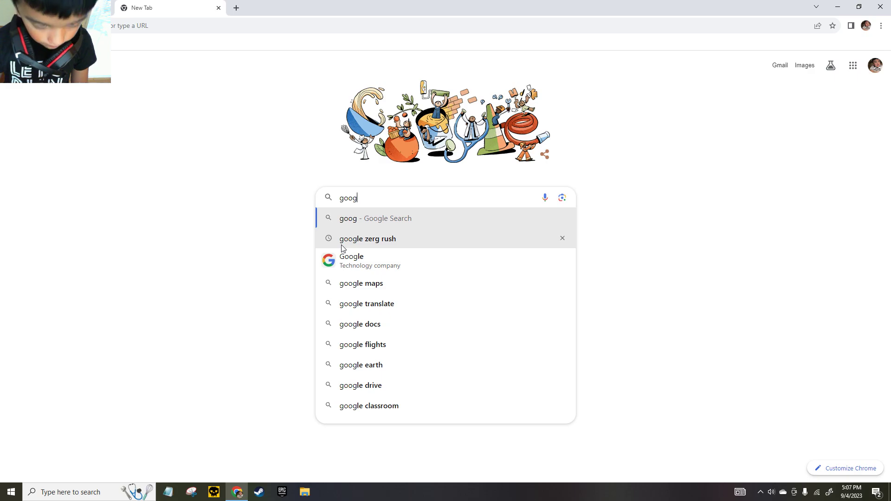
click(367, 262)
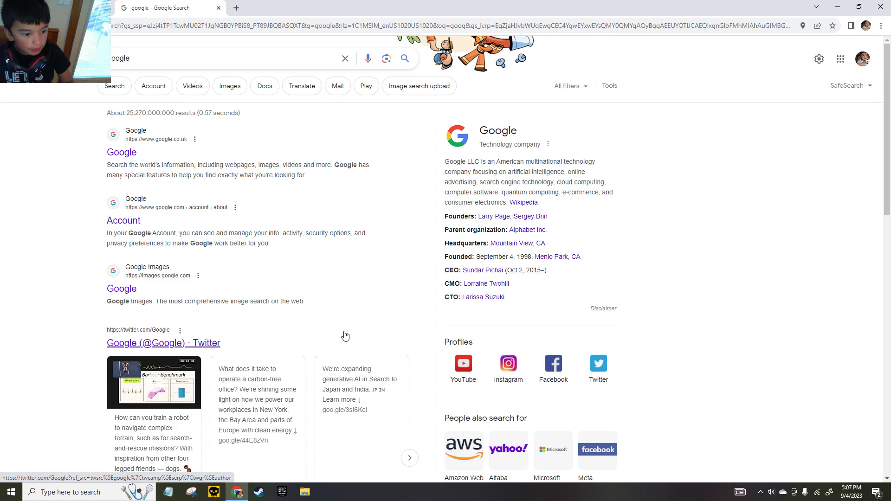
click(123, 154)
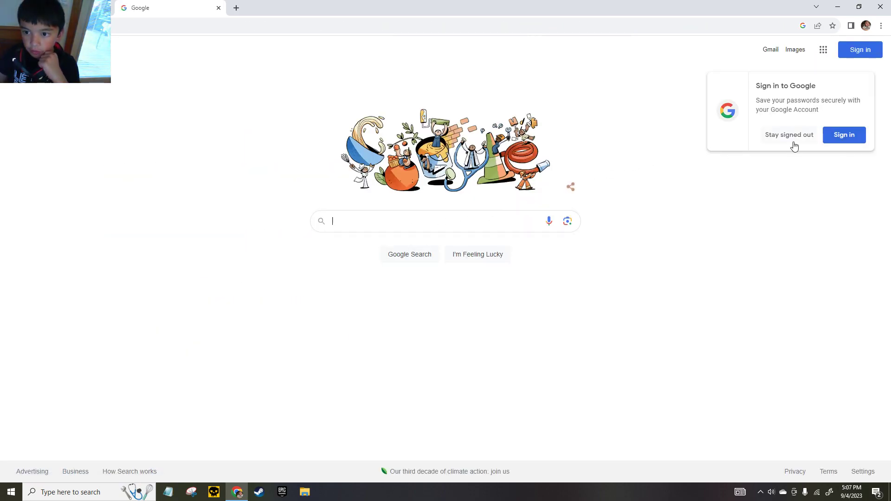
click(771, 136)
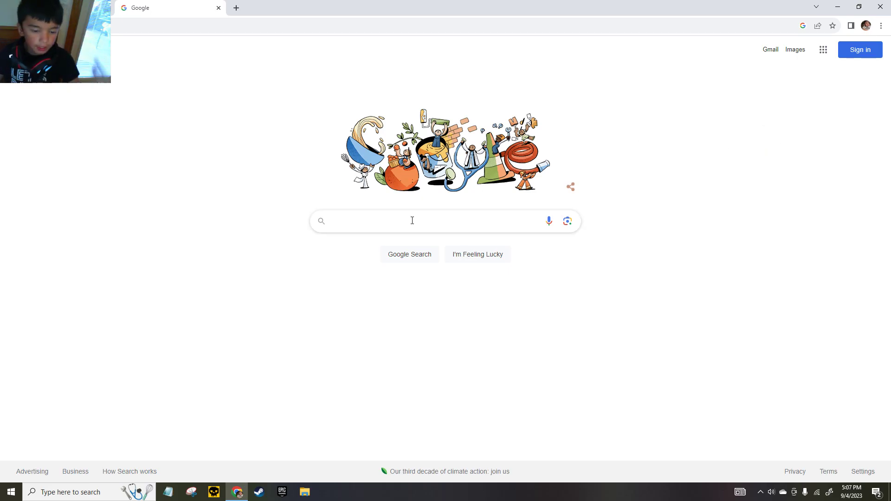
- Search Google for Fortnite and show the image results
click(441, 216)
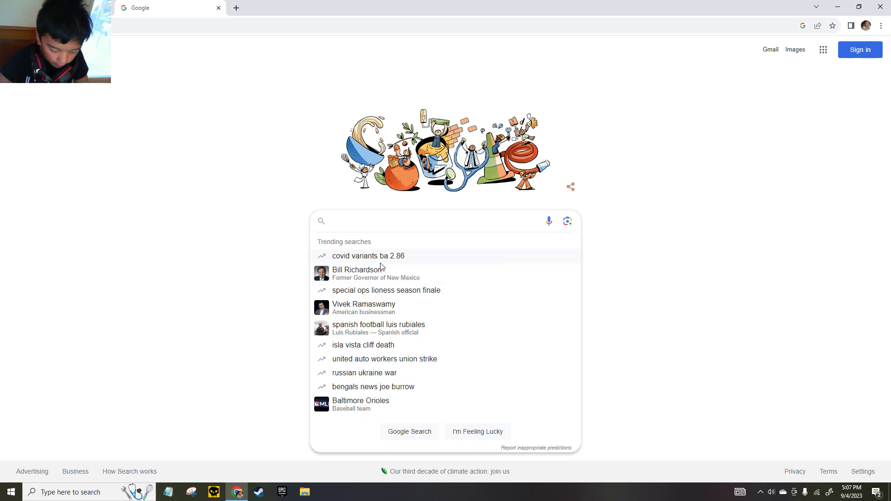
text(fort)
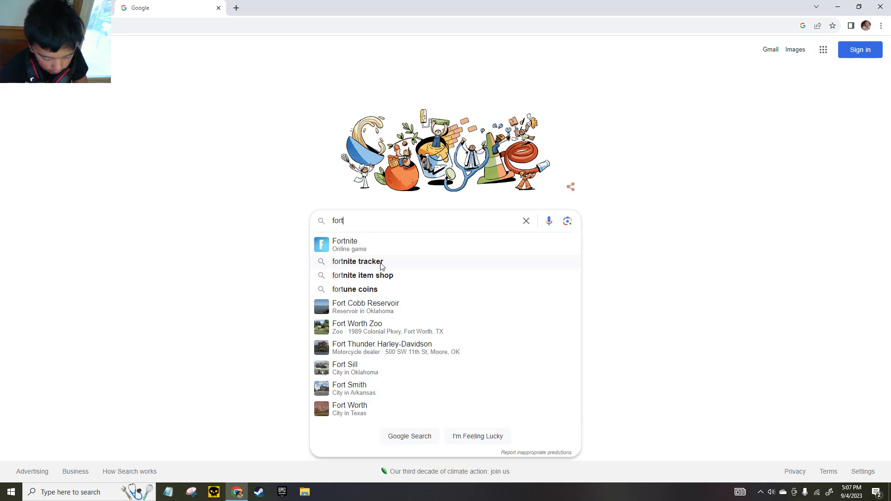
text(ni)
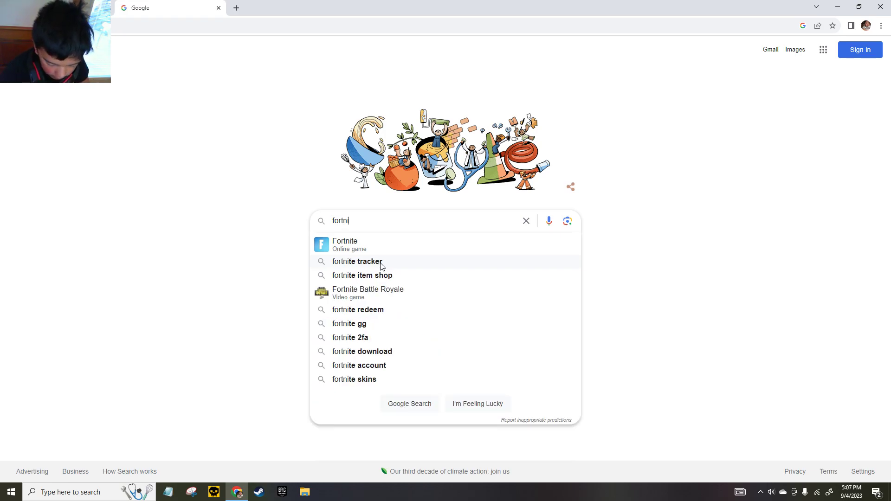
text(ter)
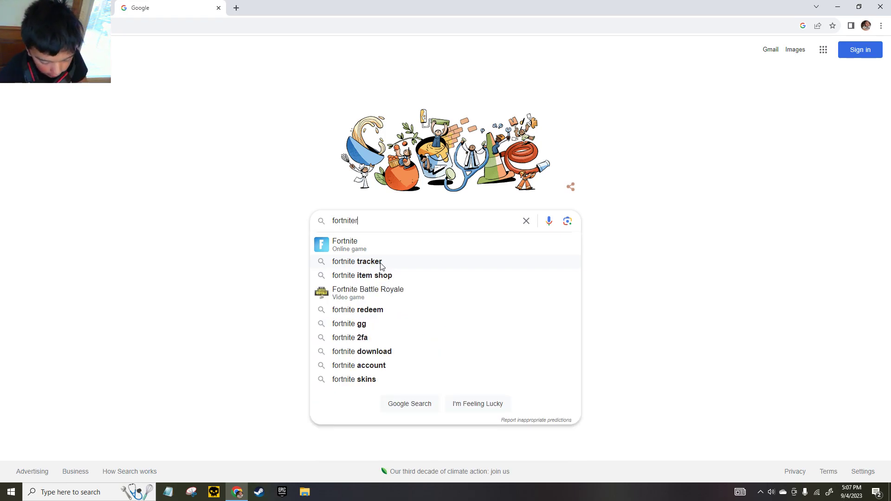
click(375, 245)
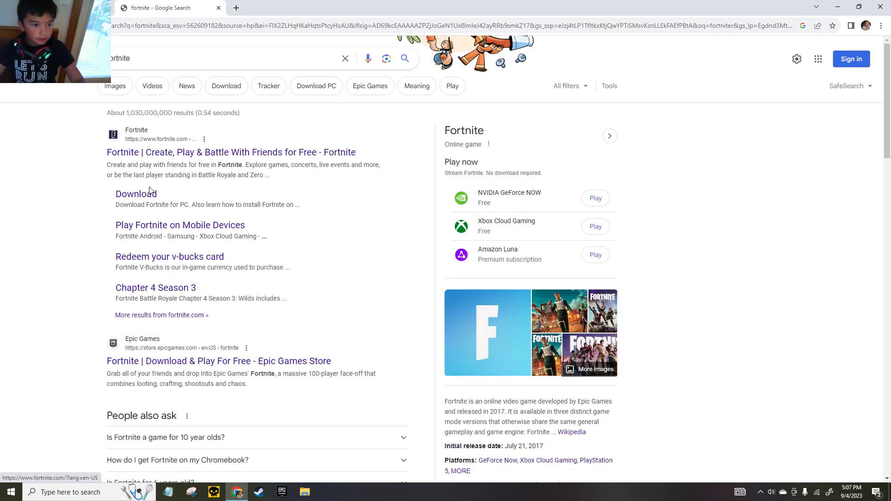
click(117, 87)
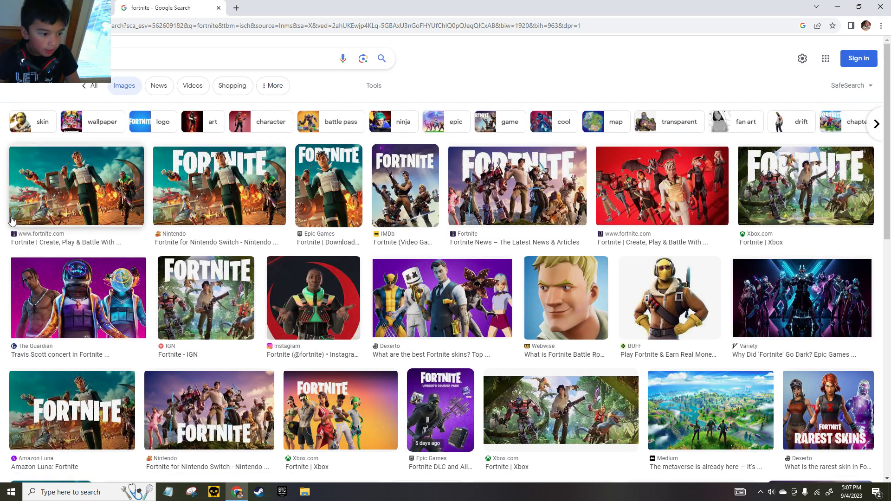
- Look through the Fortnite image results and narrow them to the logo category
scroll(325, 325, down, 7)
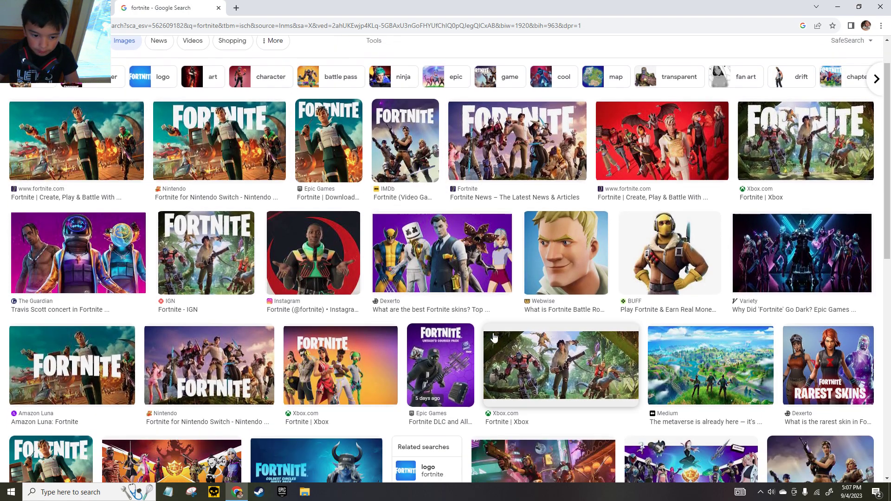
scroll(330, 356, down, 15)
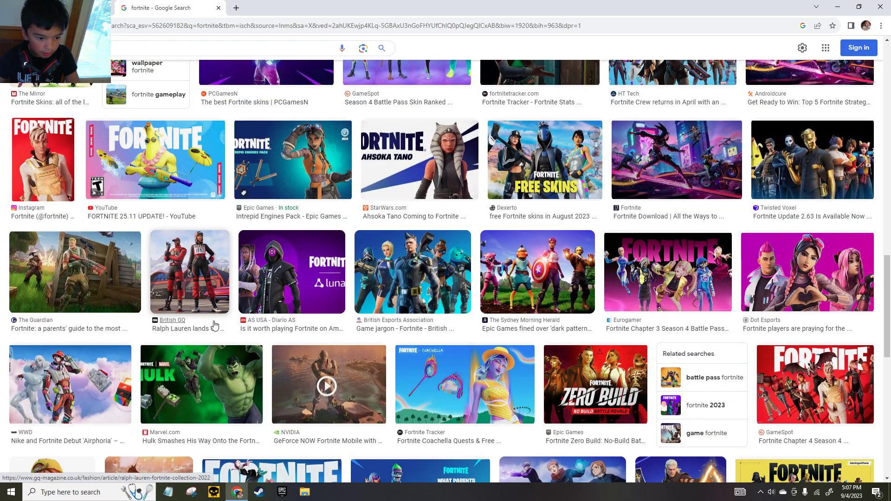
scroll(214, 323, down, 5)
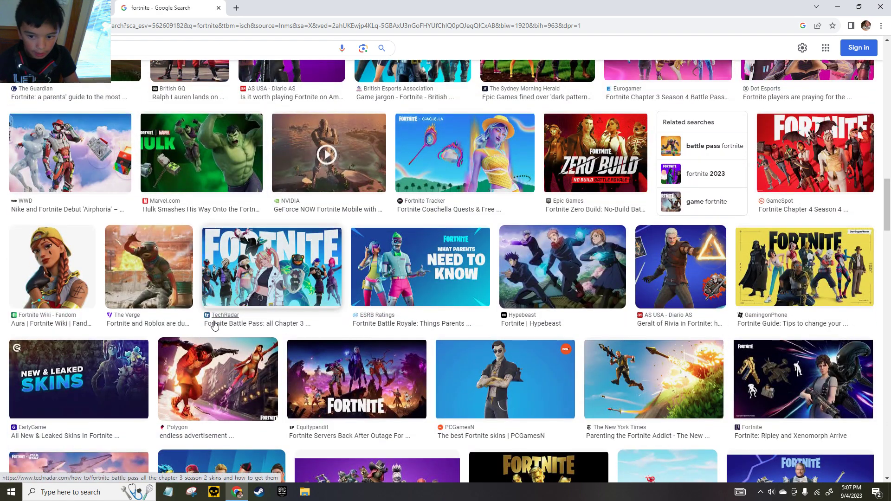
scroll(732, 284, up, 10)
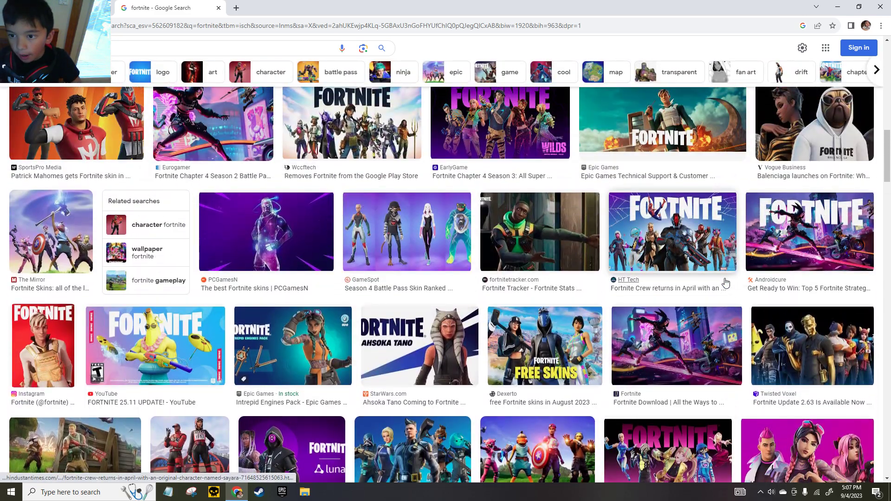
scroll(732, 284, up, 2)
scroll(727, 282, up, 8)
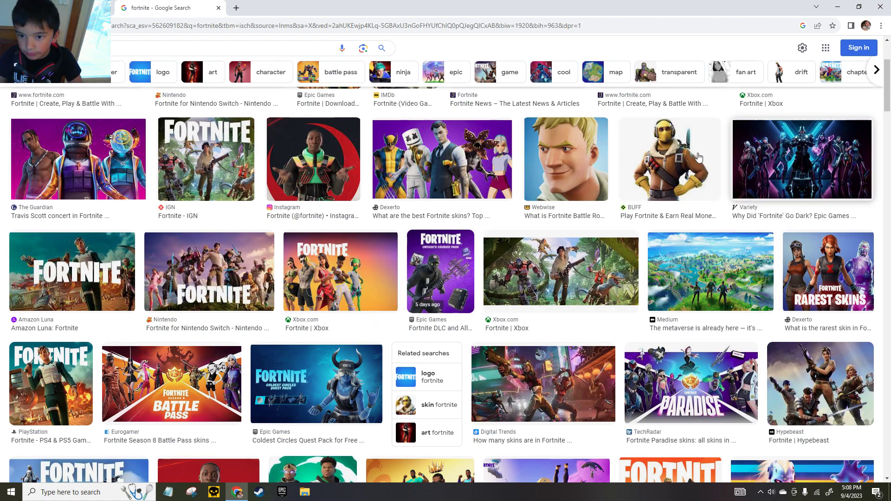
scroll(718, 157, up, 3)
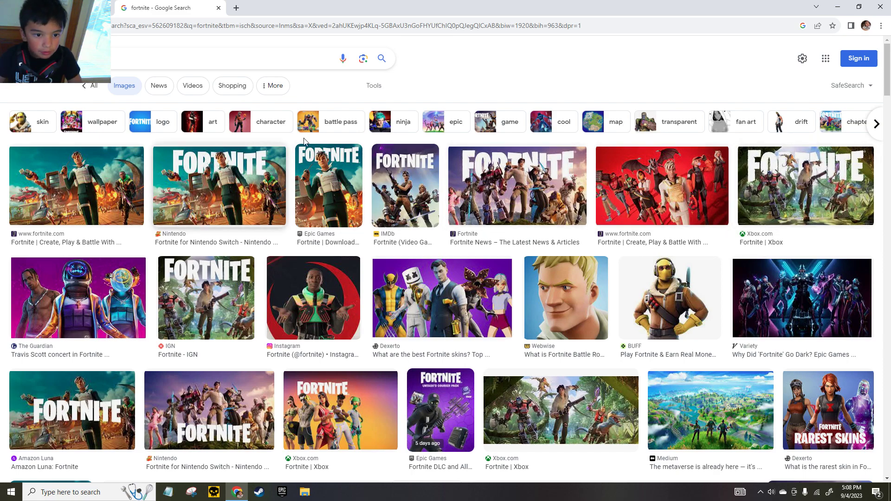
click(159, 128)
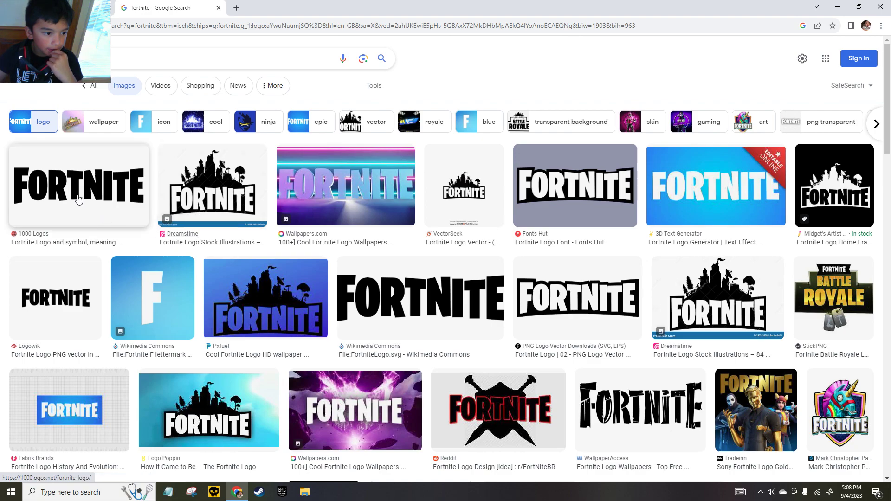
- Save the link of the 1000 Logos Fortnite result in Downloads as an HTML document named fortnite
right_click(78, 196)
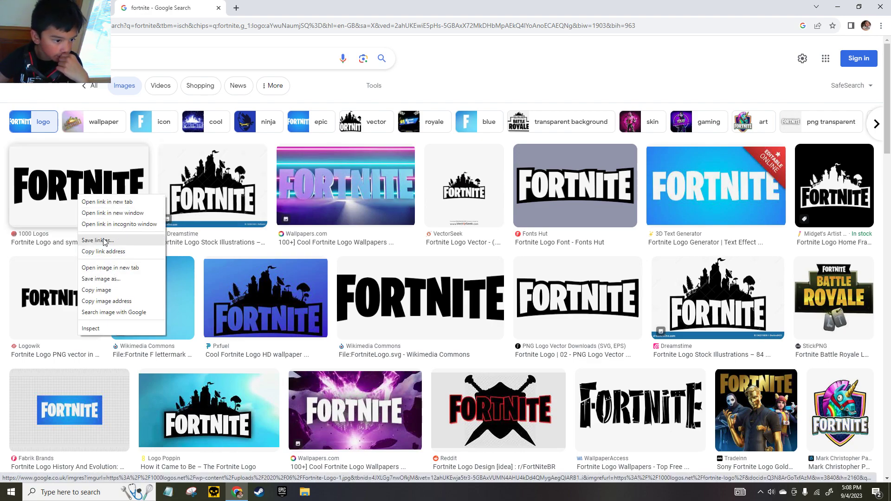
click(116, 240)
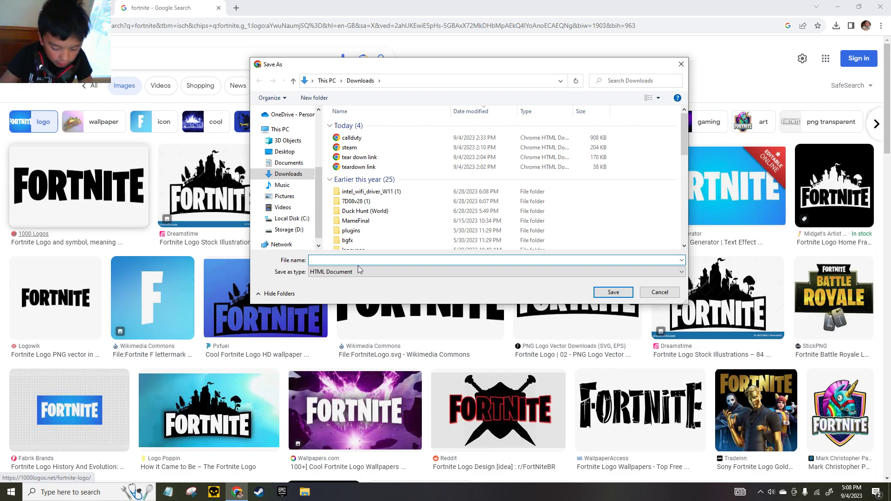
text(fortnite)
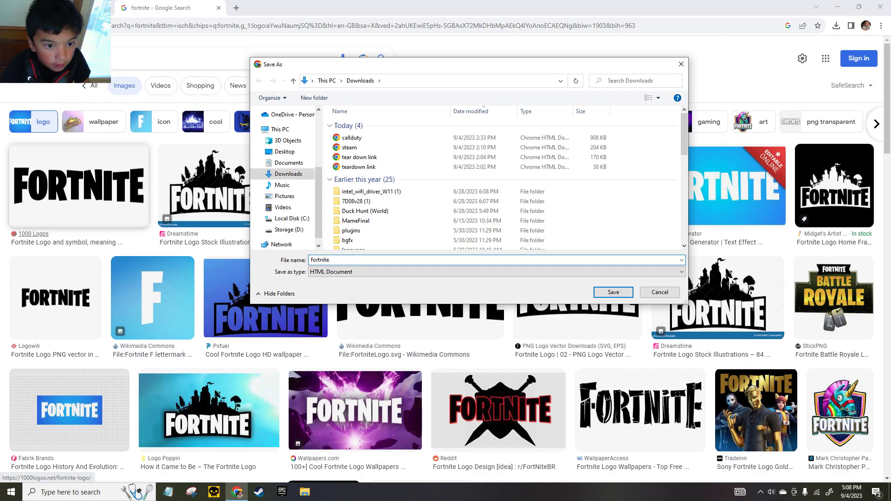
click(606, 293)
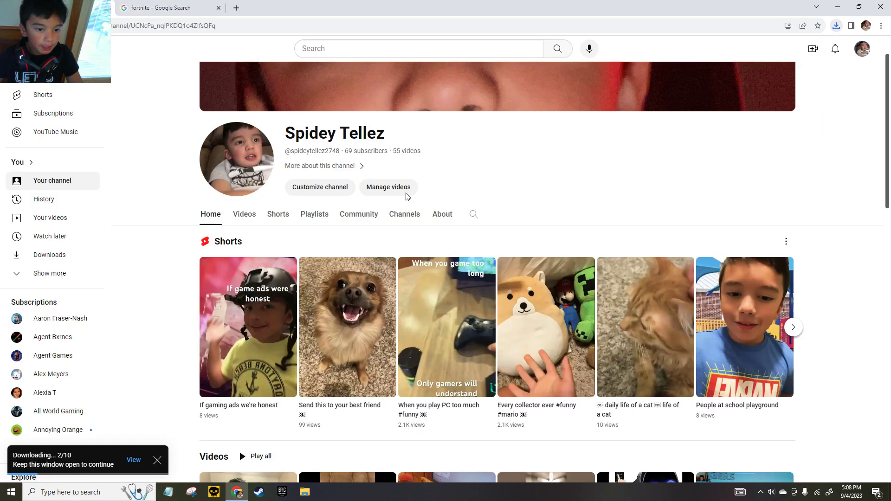
- Open My First Gaming Video!!! from the channel's fortnite playlist, paused, and leave its watch page to edit the video details
scroll(346, 413, down, 9)
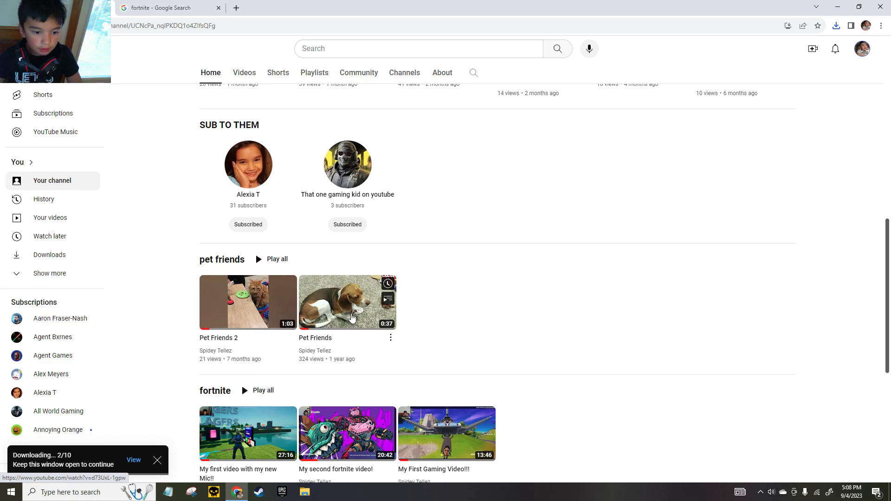
scroll(353, 327, down, 1)
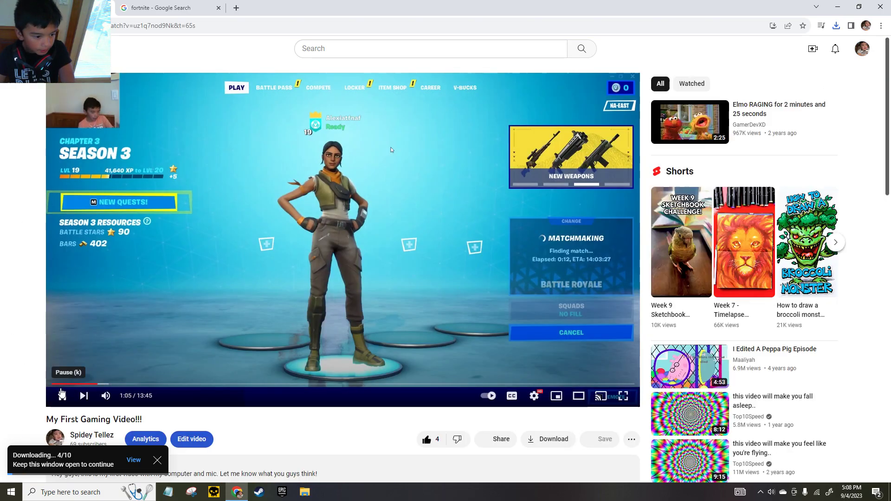
click(61, 396)
click(200, 445)
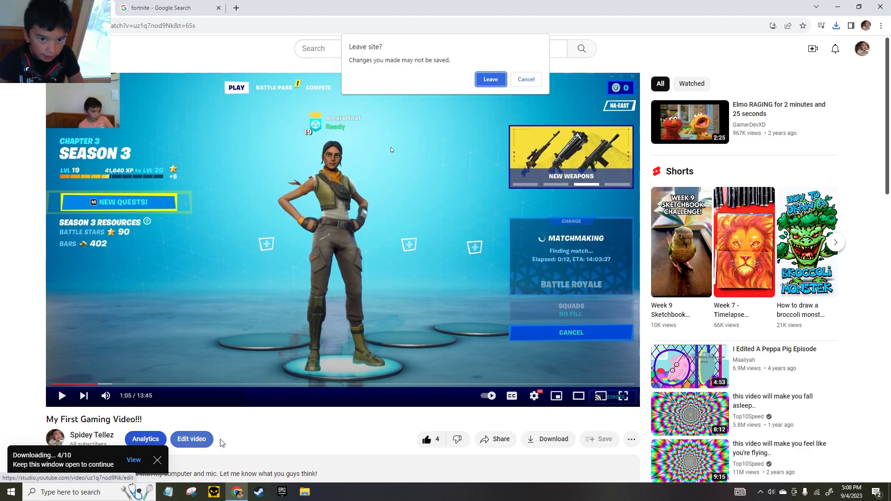
click(491, 80)
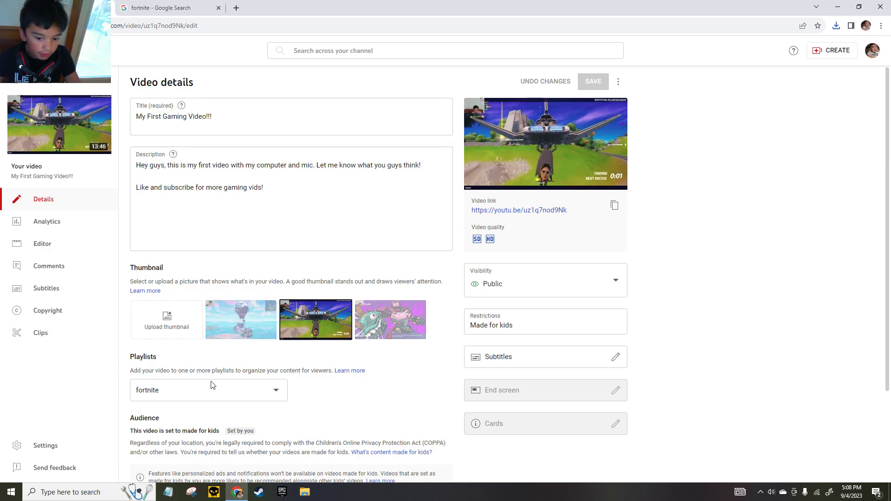
- Search the Downloads folder for the saved fortnite file through the video's thumbnail upload, and close the file chooser without picking anything
click(167, 320)
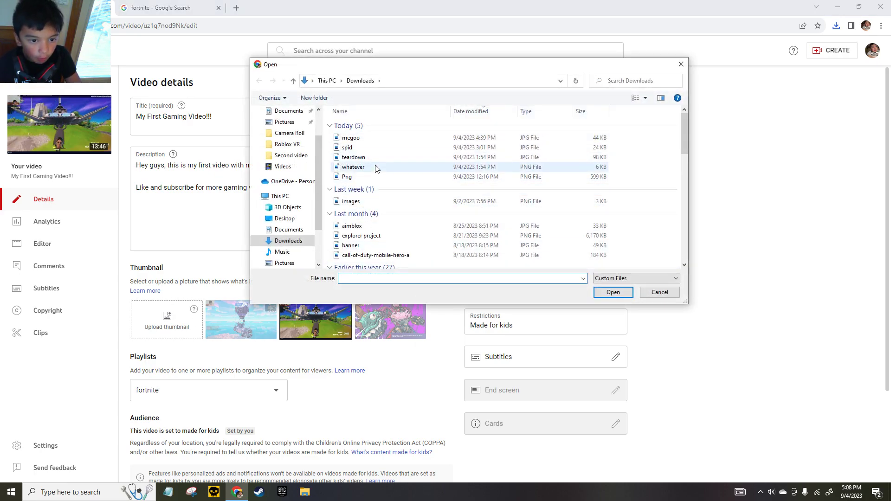
scroll(381, 190, down, 1)
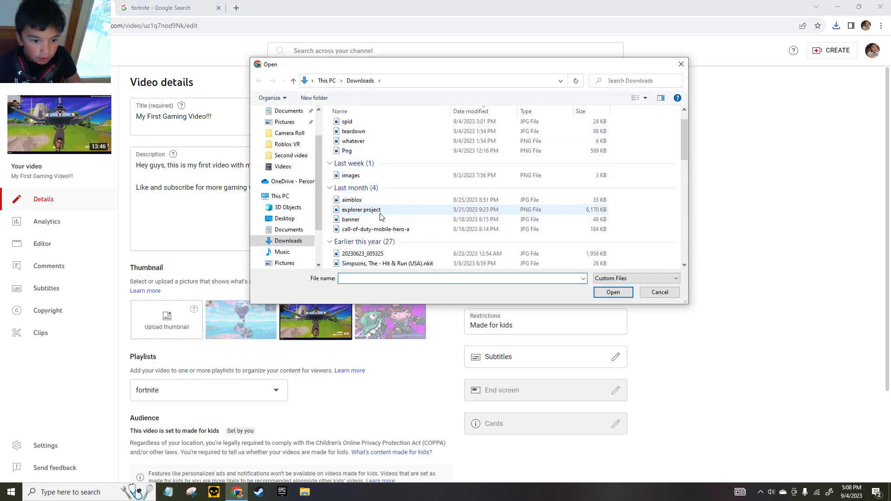
scroll(369, 217, up, 1)
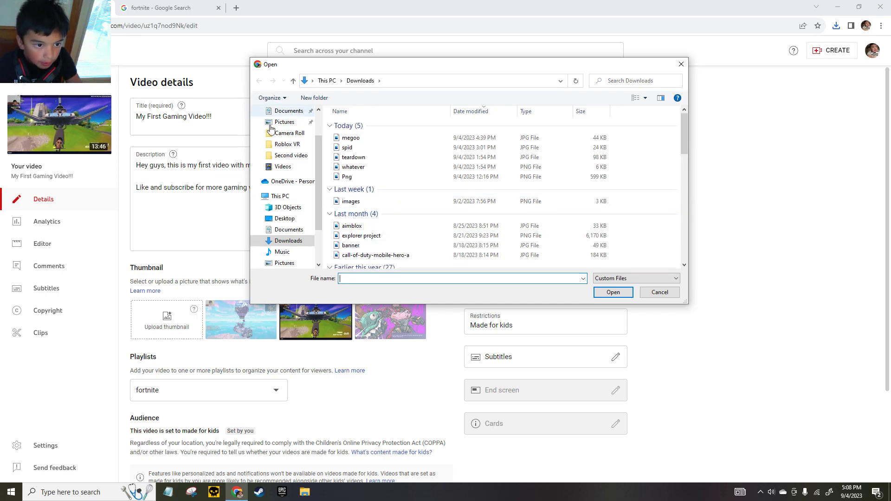
click(262, 241)
click(294, 246)
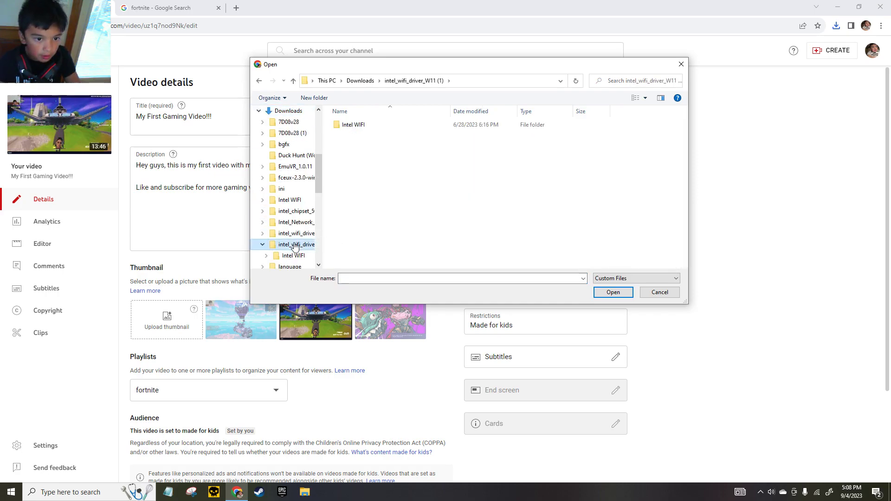
click(260, 81)
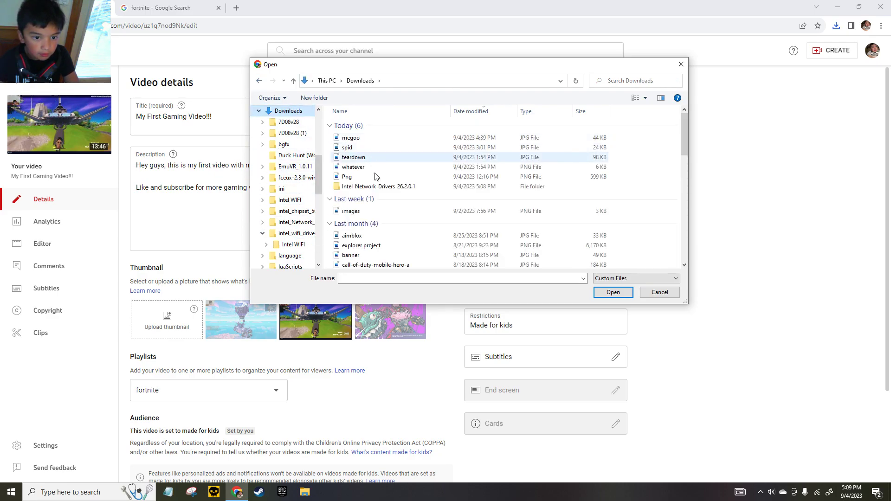
scroll(379, 218, down, 1)
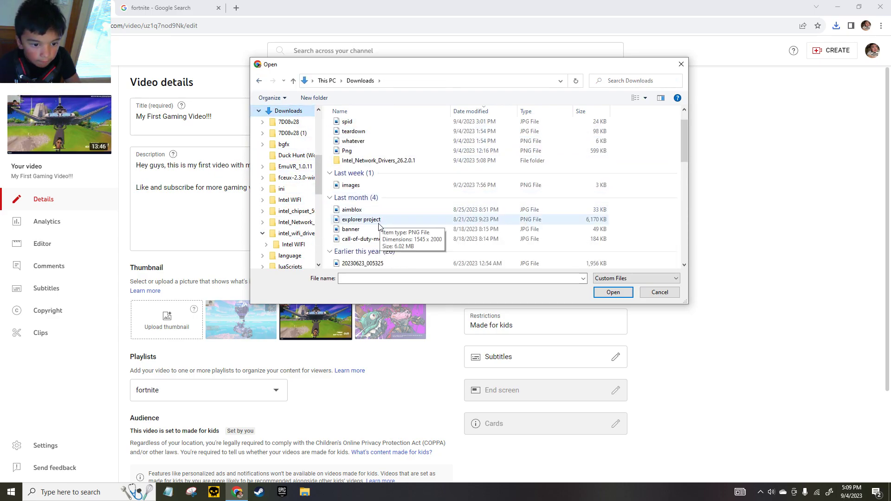
scroll(380, 226, down, 4)
scroll(378, 235, up, 4)
scroll(290, 122, up, 1)
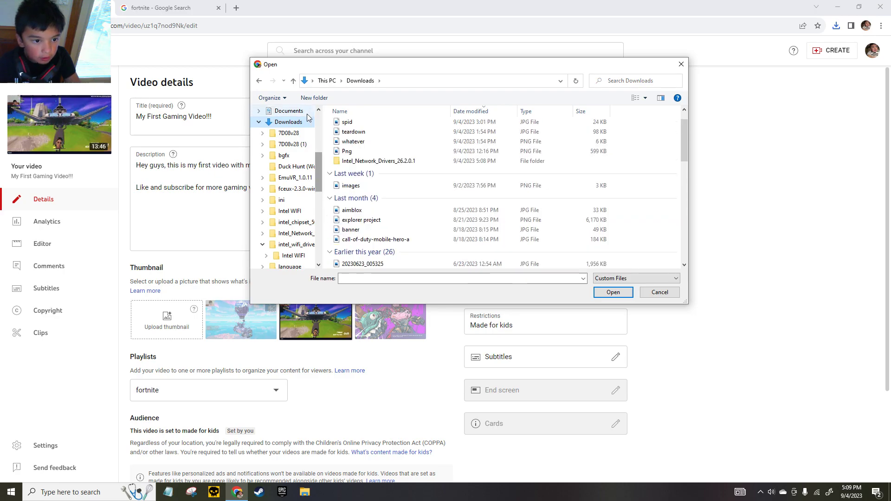
click(291, 122)
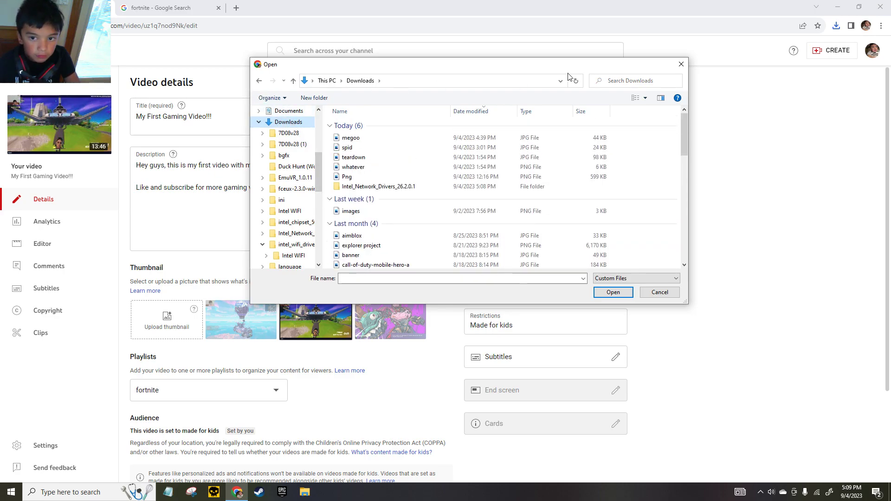
click(681, 64)
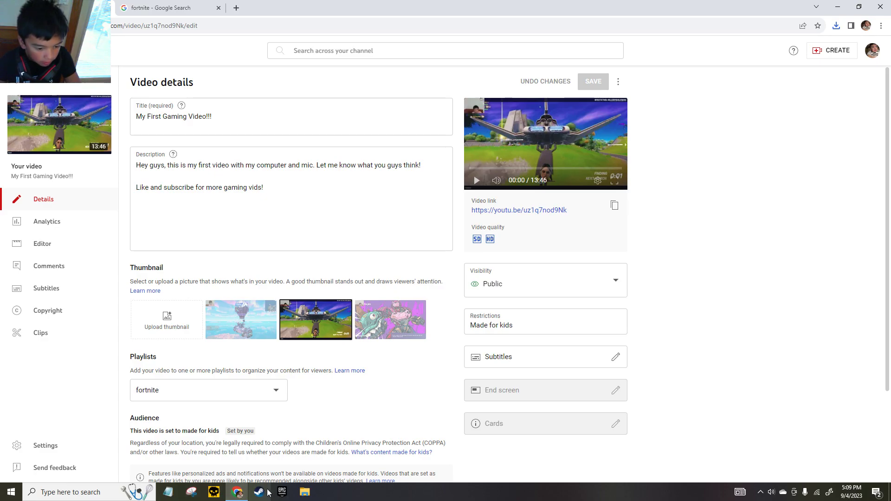
- Switch to File Explorer to check the Downloads folder for the saved fortnite file, and close the window
click(305, 493)
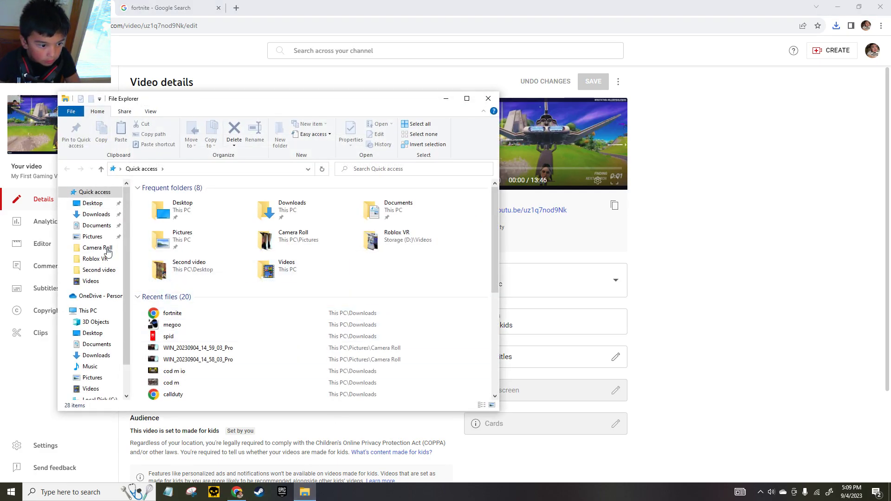
click(488, 99)
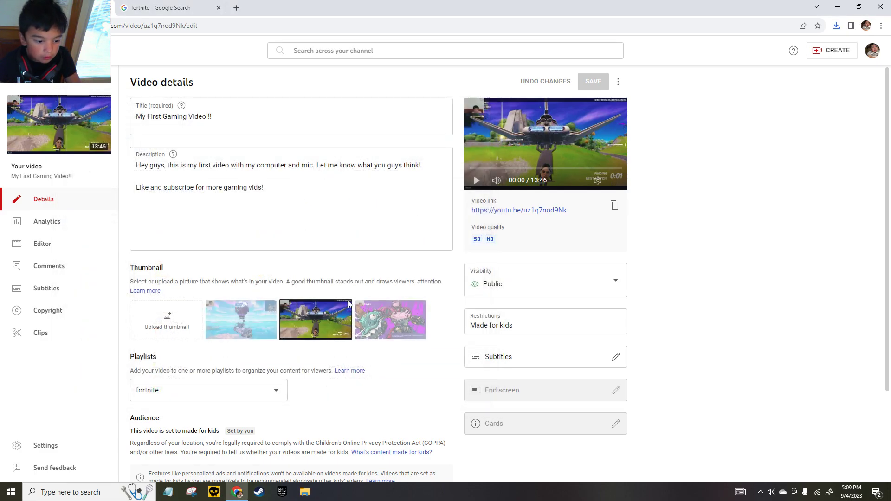
click(173, 317)
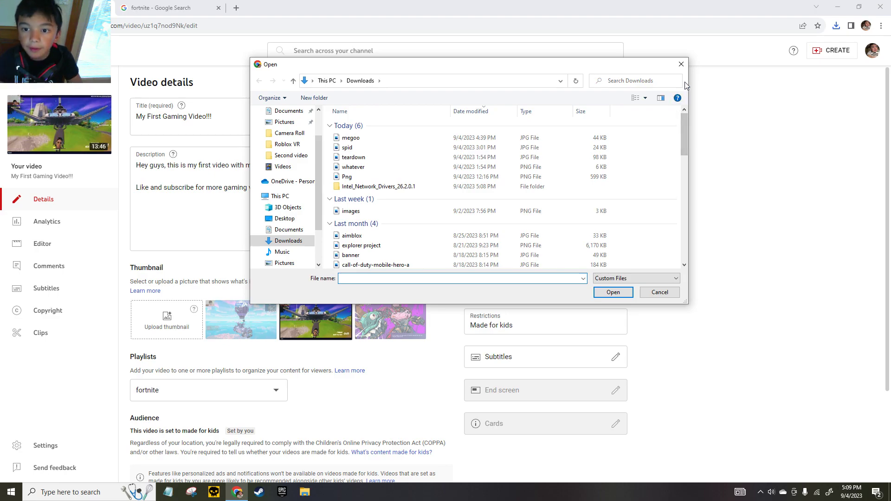
click(681, 64)
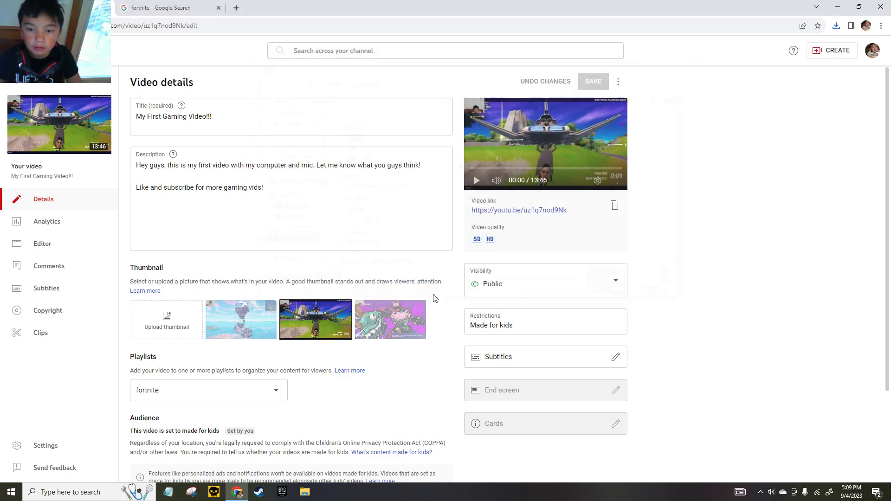
click(305, 492)
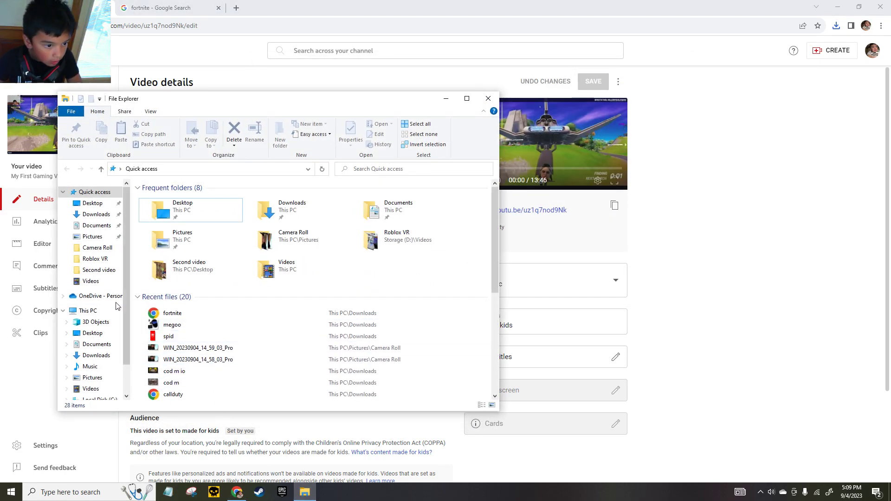
click(100, 219)
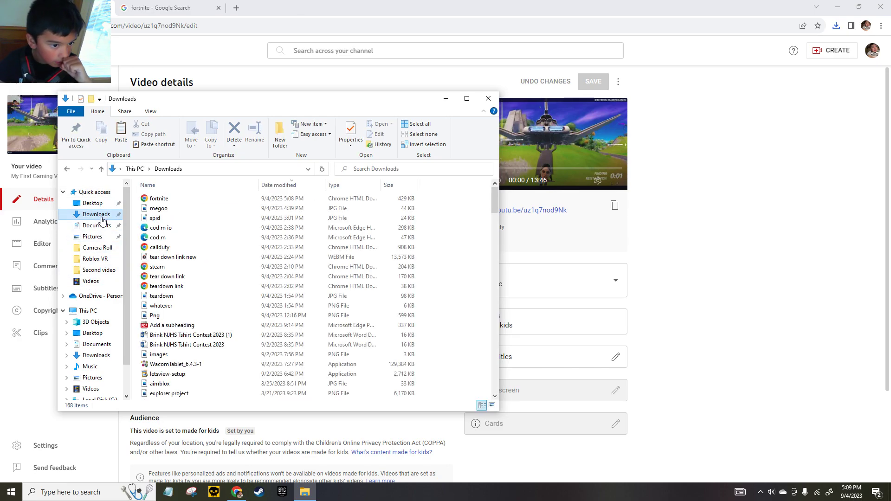
click(489, 101)
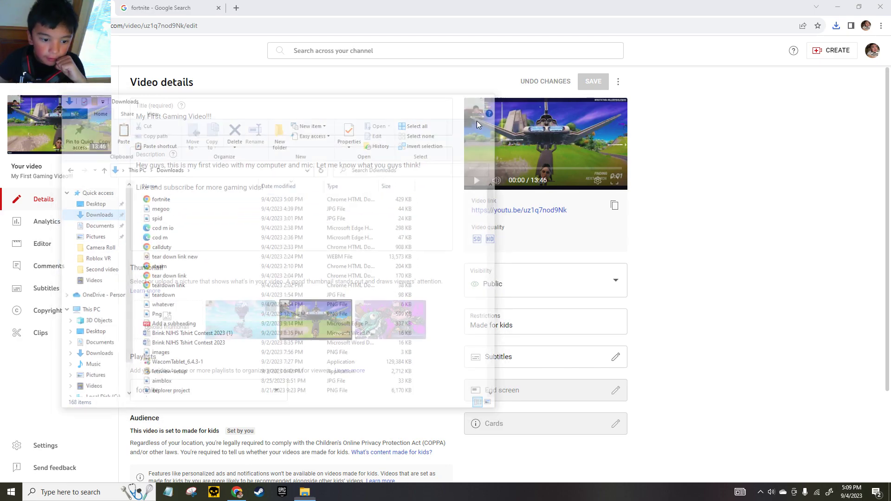
- Look again for the saved fortnite file among the Downloads files offered for the thumbnail upload, and close the file chooser
click(186, 309)
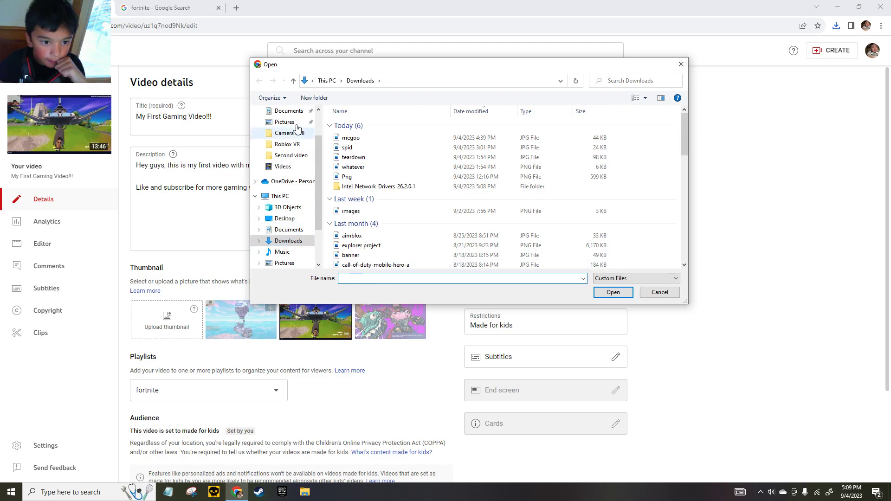
scroll(371, 171, down, 1)
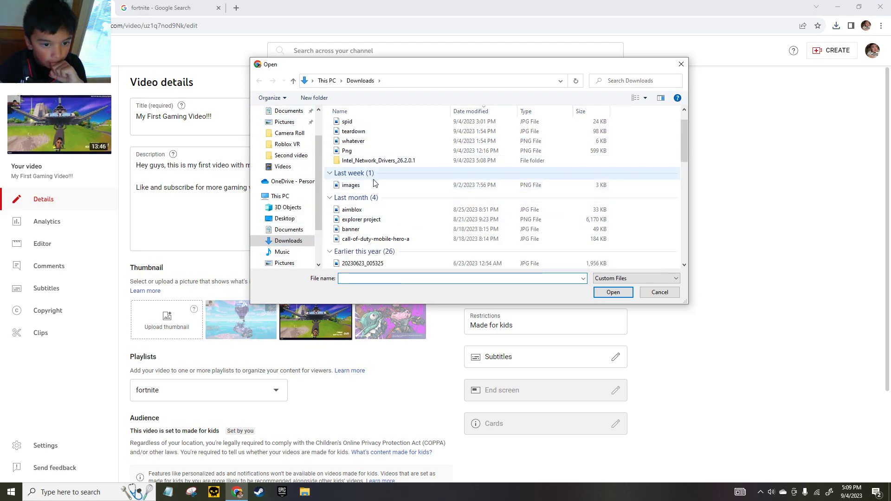
scroll(402, 221, down, 1)
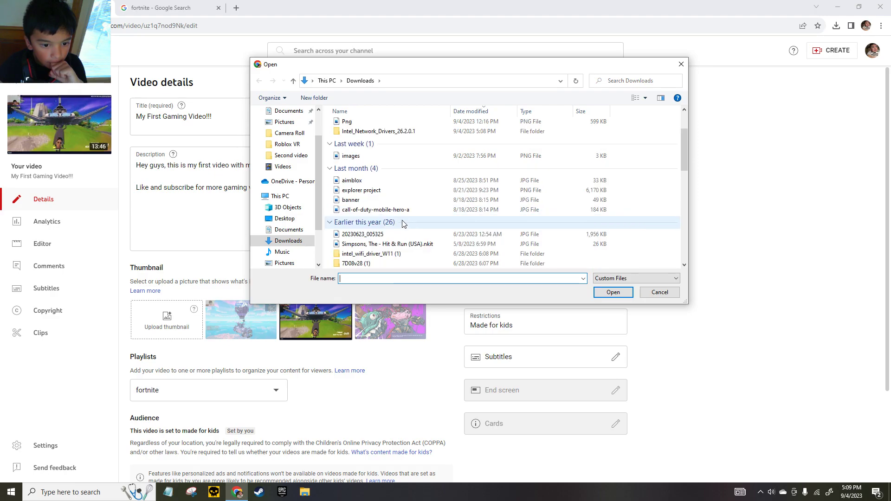
scroll(402, 223, down, 3)
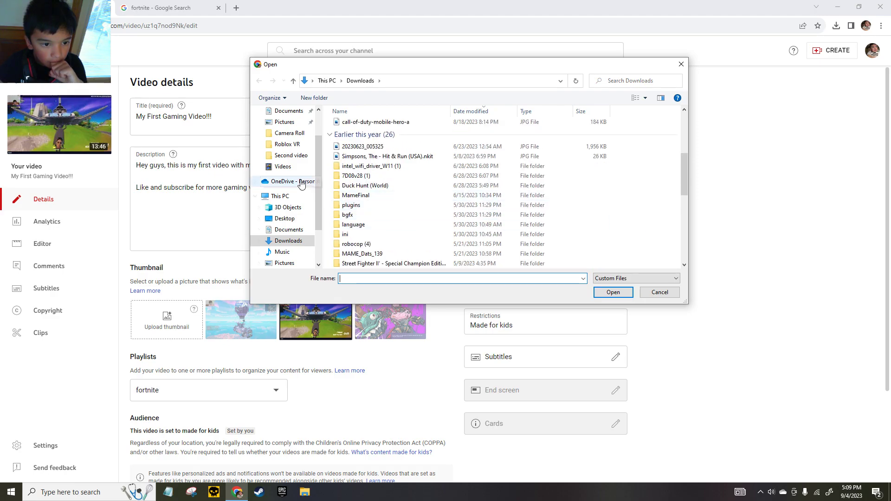
click(297, 242)
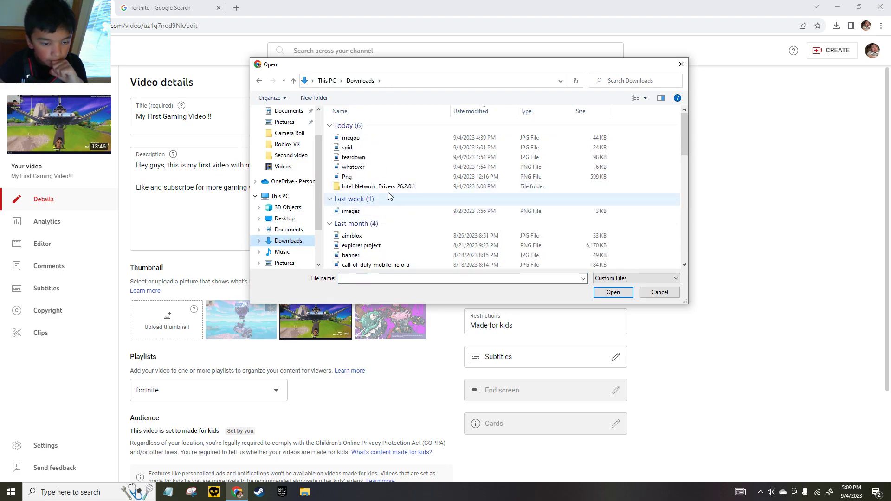
click(681, 65)
- Return to the Google image results for fortnite and try saving the link of the 1000 Logos result again
click(166, 5)
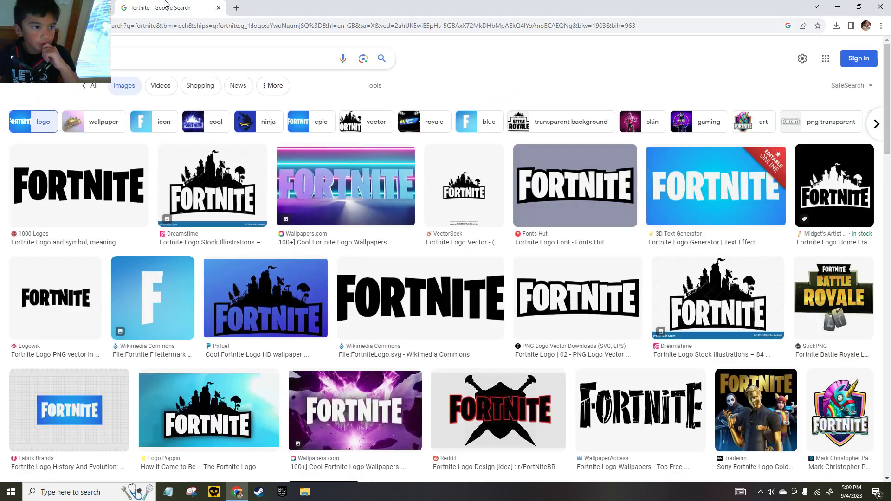
right_click(98, 182)
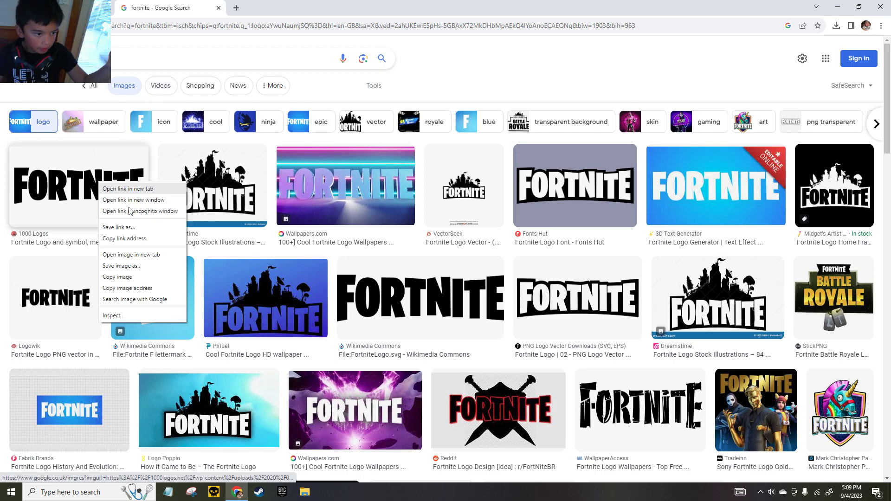
click(123, 228)
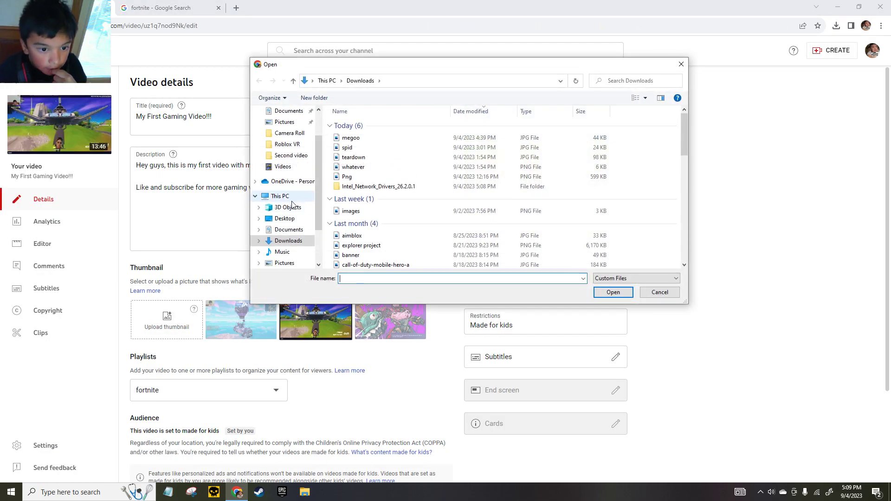
- Recheck the Downloads folder for the newly saved link through the video's thumbnail upload, and leave without choosing a file
scroll(389, 223, down, 3)
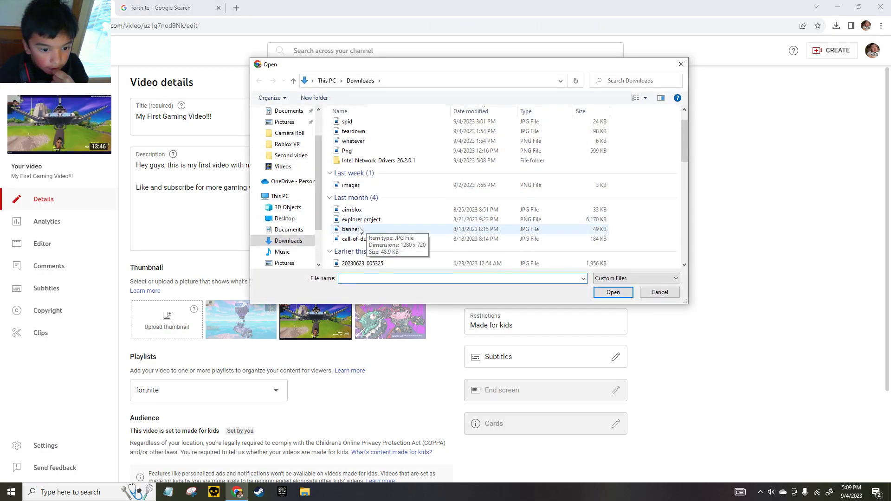
click(283, 241)
scroll(390, 254, down, 5)
scroll(389, 256, up, 5)
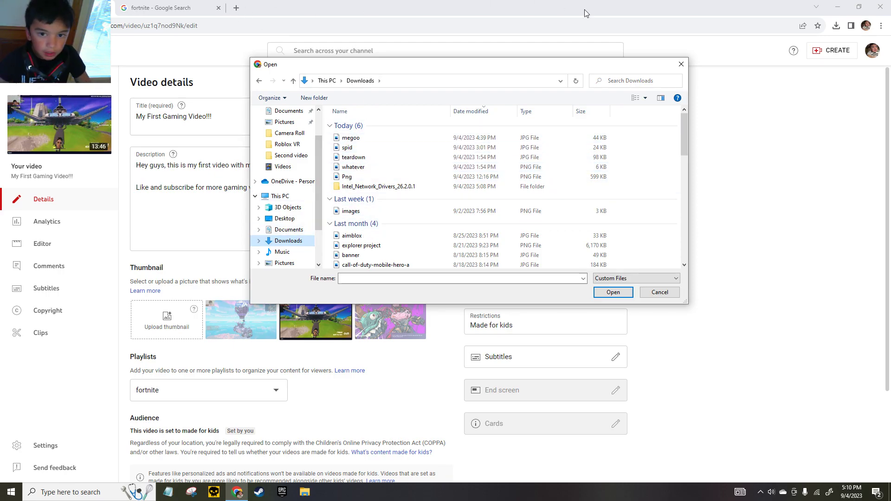
click(681, 64)
- Save the image of the Tradeinn Sony Fortnite Logo result from Google Images to Downloads as a JPEG named fort
click(171, 7)
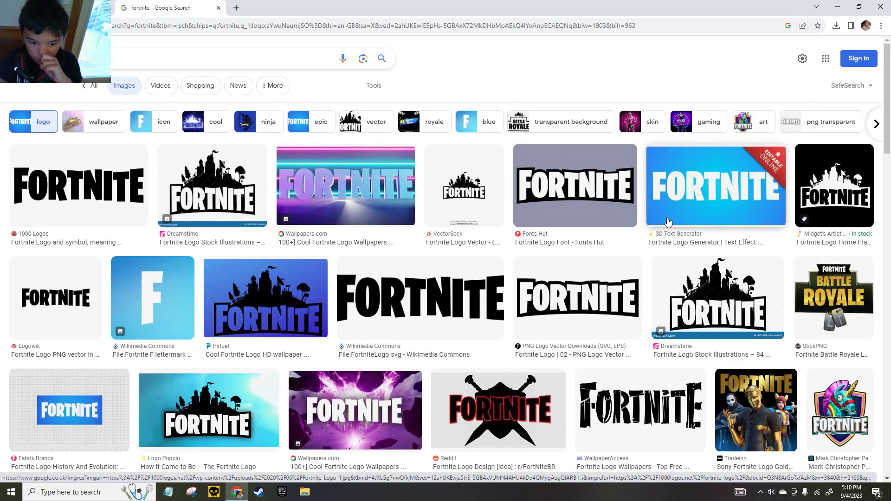
scroll(679, 219, down, 2)
right_click(778, 337)
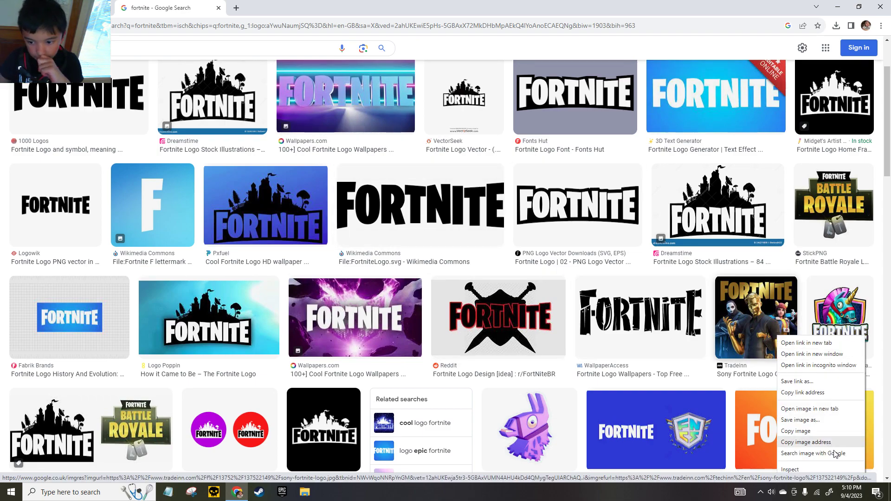
click(801, 420)
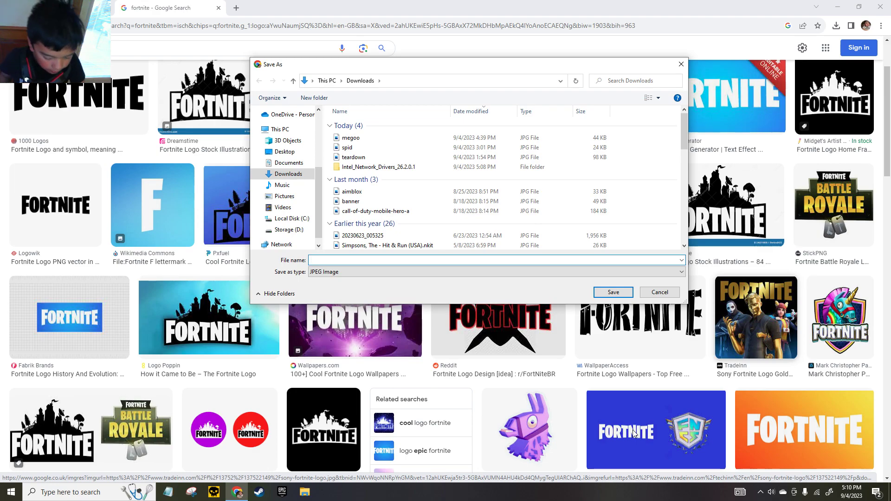
text(f)
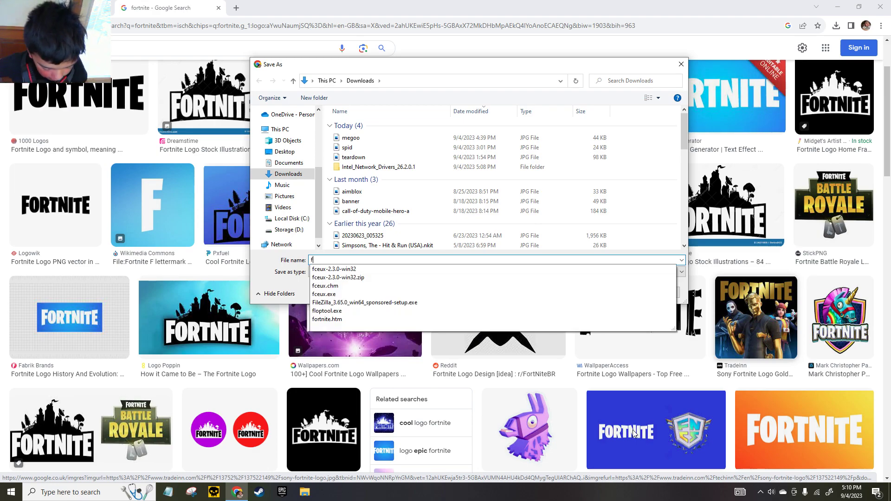
text(ort)
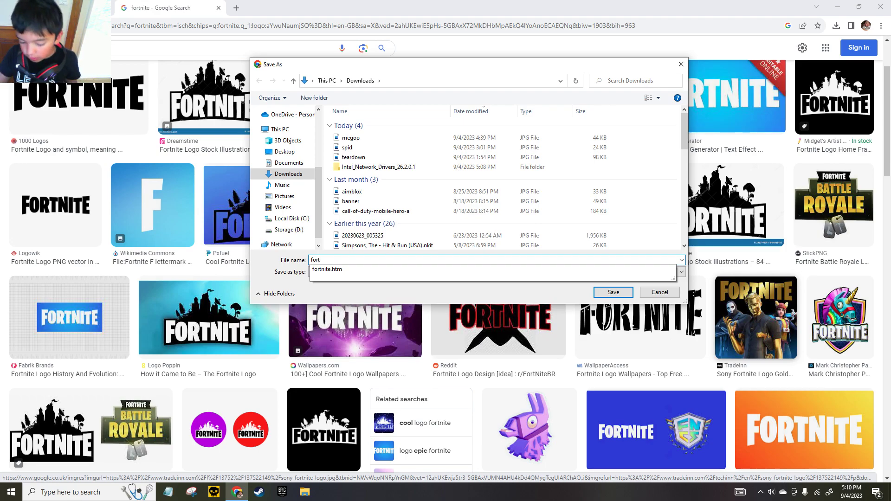
key(Return)
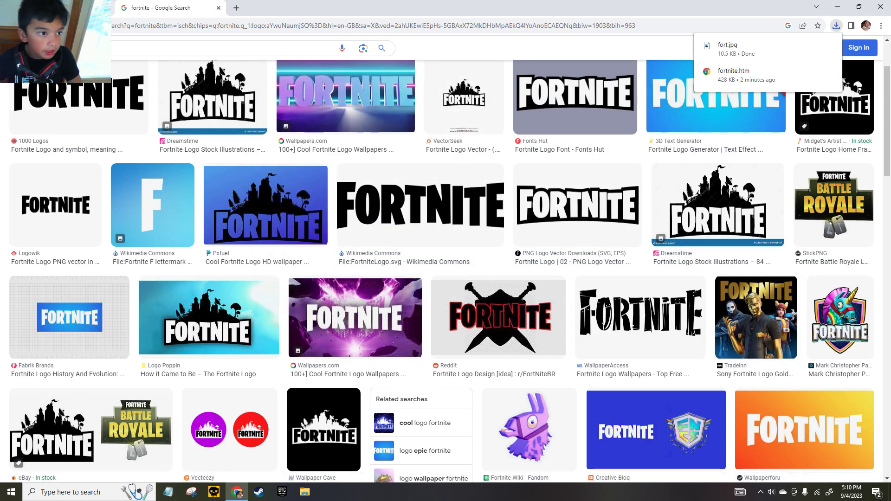
- Upload the fort image from Downloads as the thumbnail of My First Gaming Video!!! and save the video details
key(alt+Left)
click(150, 328)
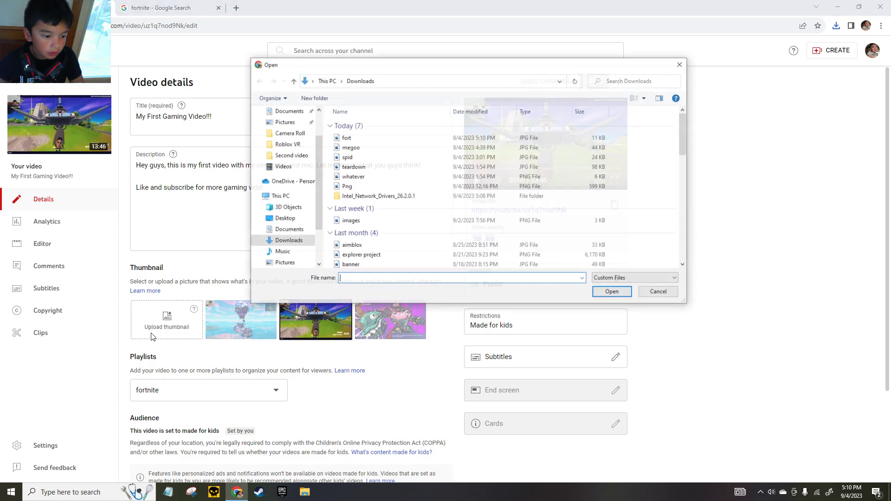
click(361, 137)
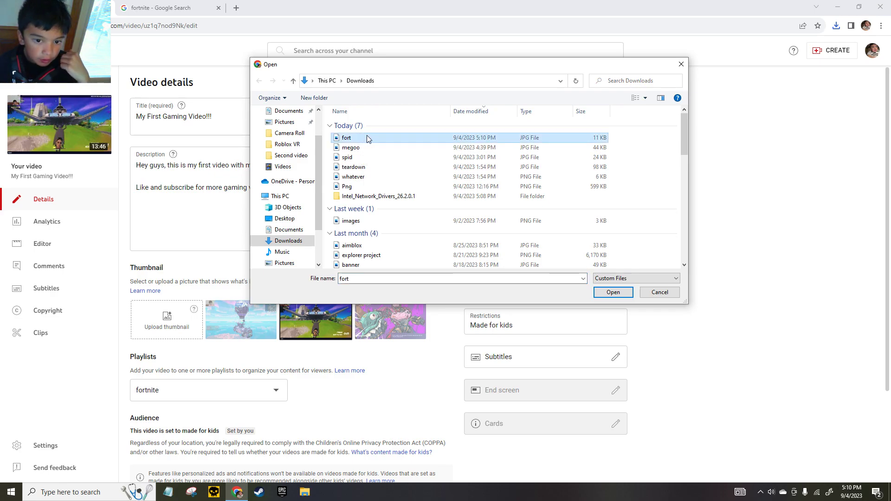
double_click(367, 138)
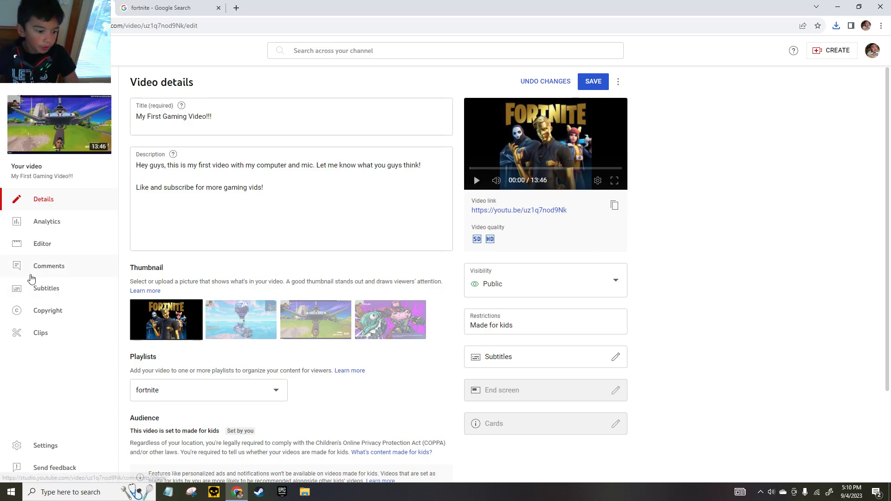
scroll(253, 334, down, 3)
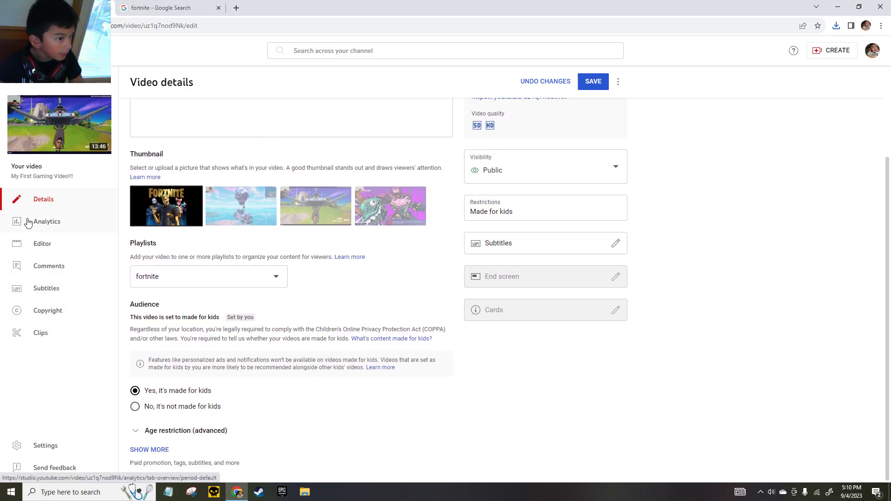
scroll(302, 187, up, 3)
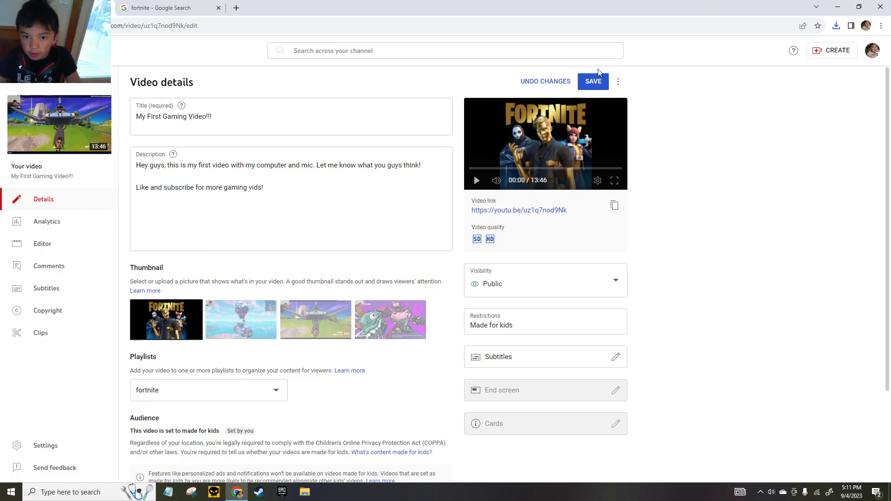
click(592, 85)
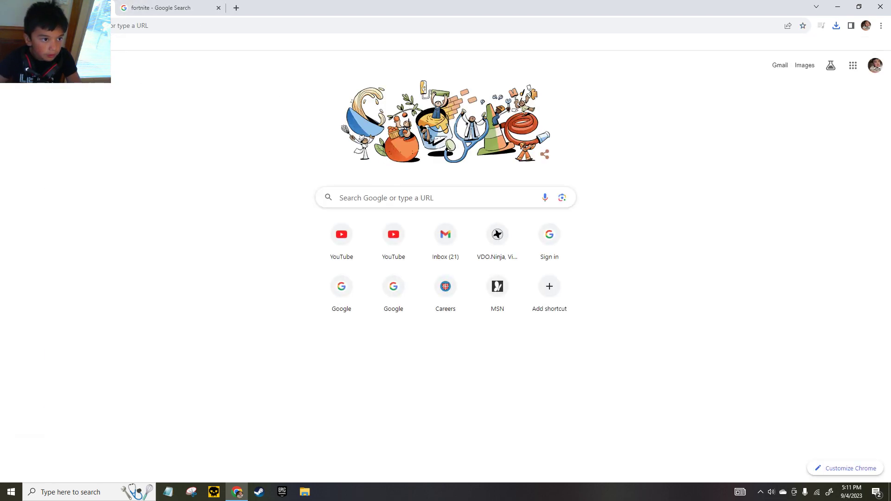
- Open the own channel page on YouTube and check the thumbnail of My First Gaming Video!!! in the fortnite playlist
click(342, 240)
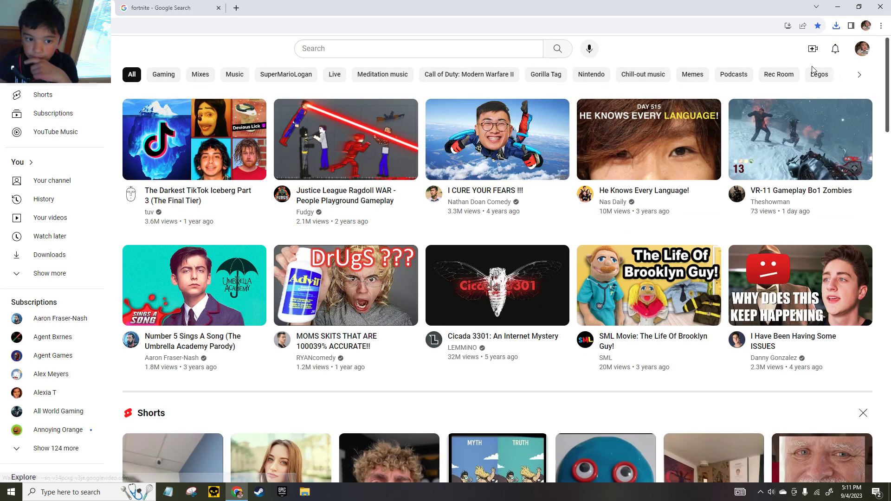
click(858, 55)
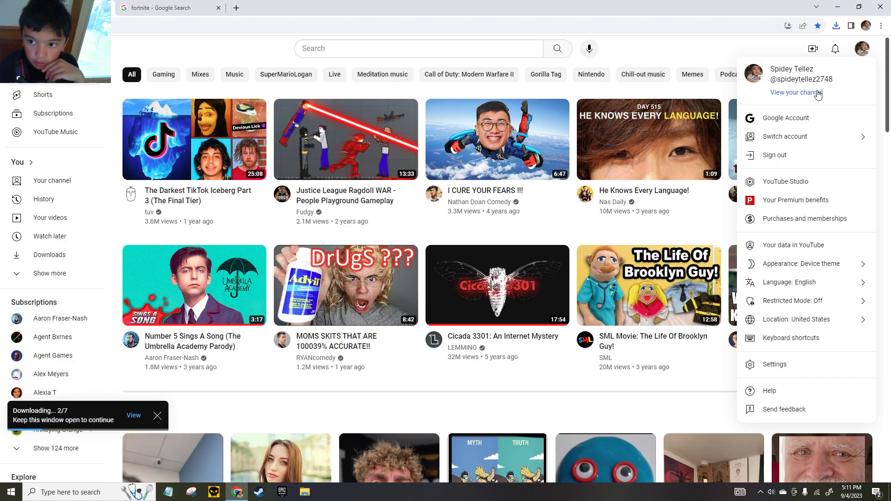
click(794, 91)
scroll(458, 354, down, 6)
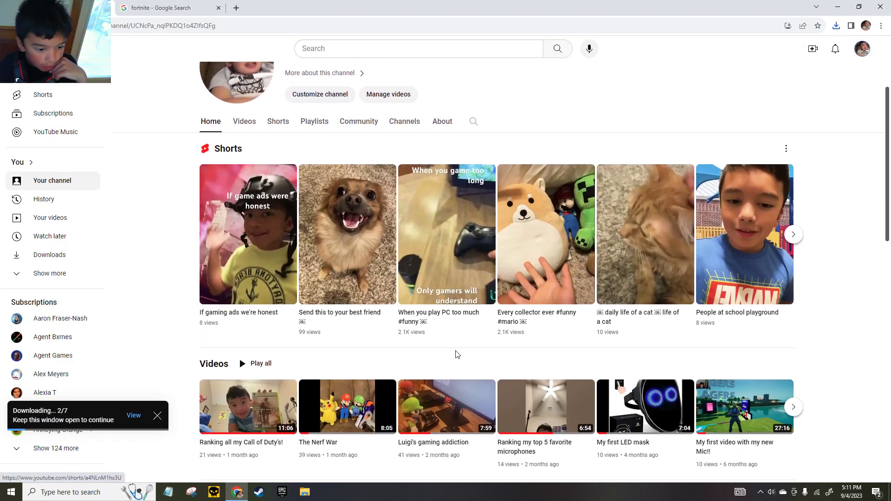
scroll(380, 369, down, 3)
scroll(370, 368, down, 4)
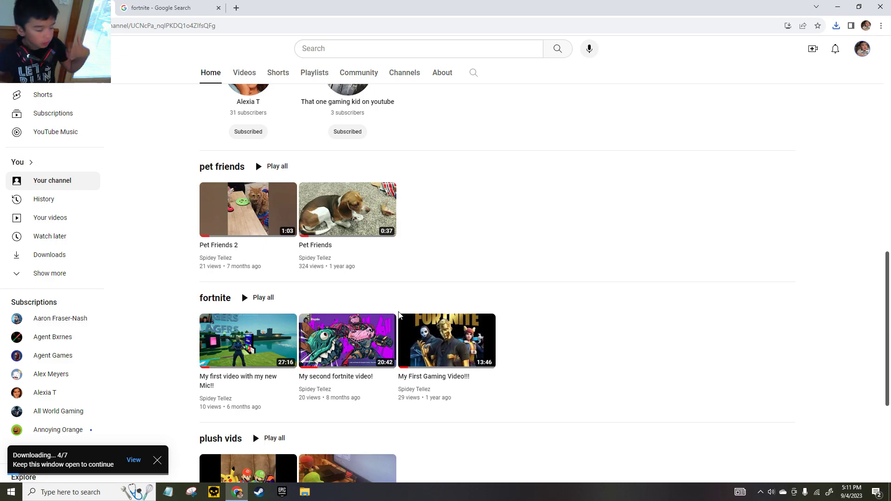
scroll(463, 201, up, 12)
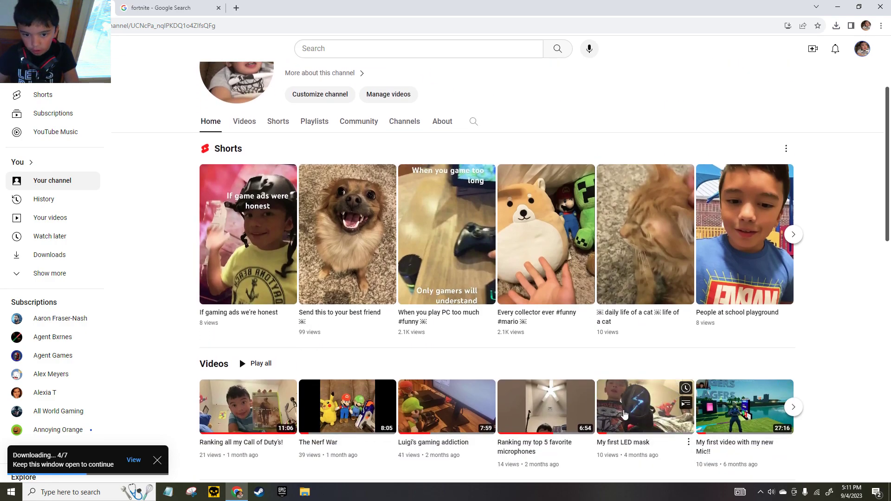
scroll(376, 359, down, 3)
scroll(325, 269, down, 8)
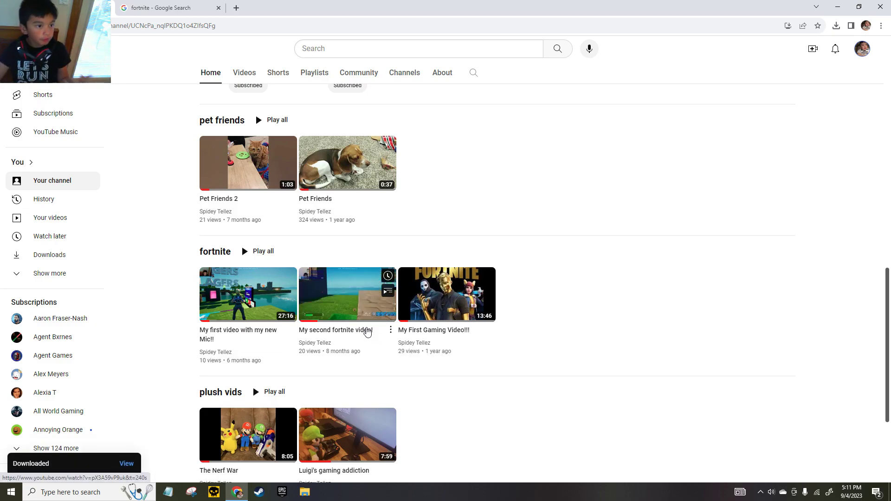
scroll(379, 314, up, 13)
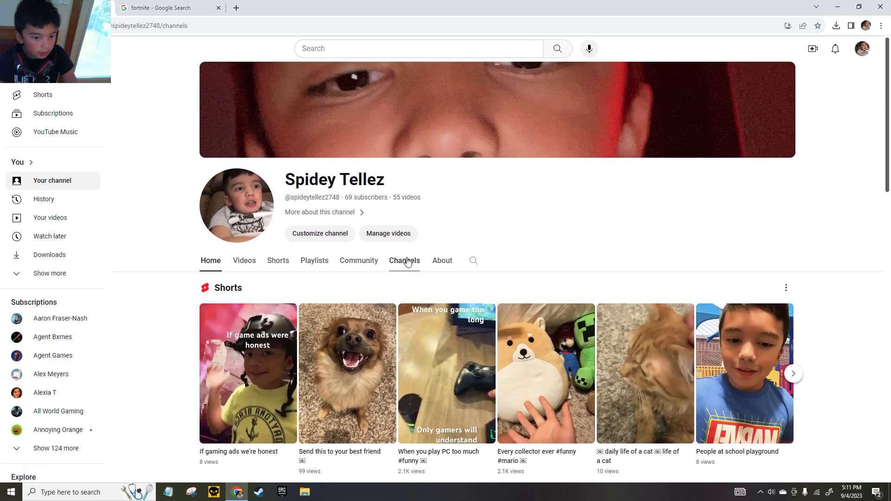
- Browse the channel's featured channels and its Shorts, and return to the channel home page to look over the videos
click(404, 260)
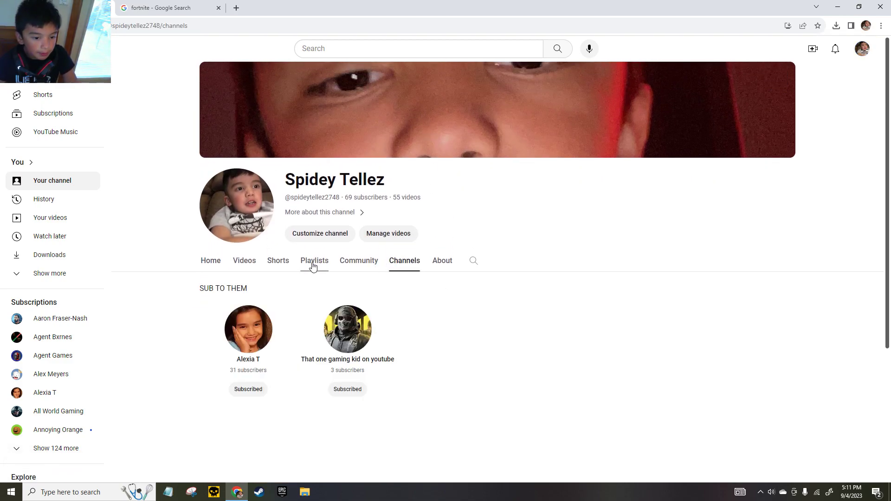
click(281, 262)
scroll(297, 297, down, 7)
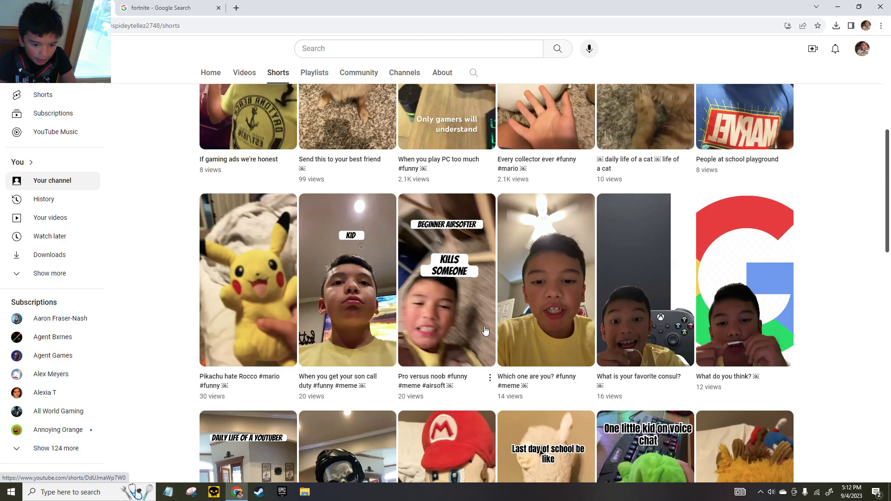
scroll(807, 239, down, 17)
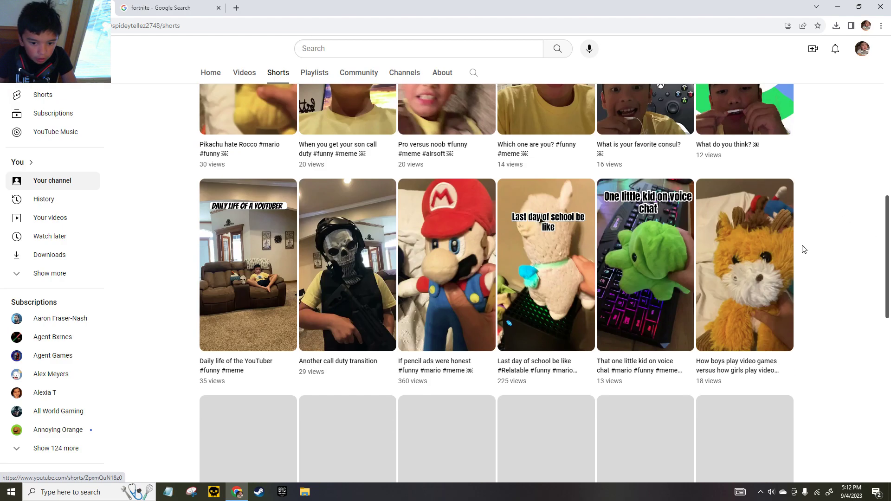
scroll(512, 340, up, 10)
scroll(512, 340, down, 10)
scroll(510, 340, up, 12)
scroll(510, 340, up, 8)
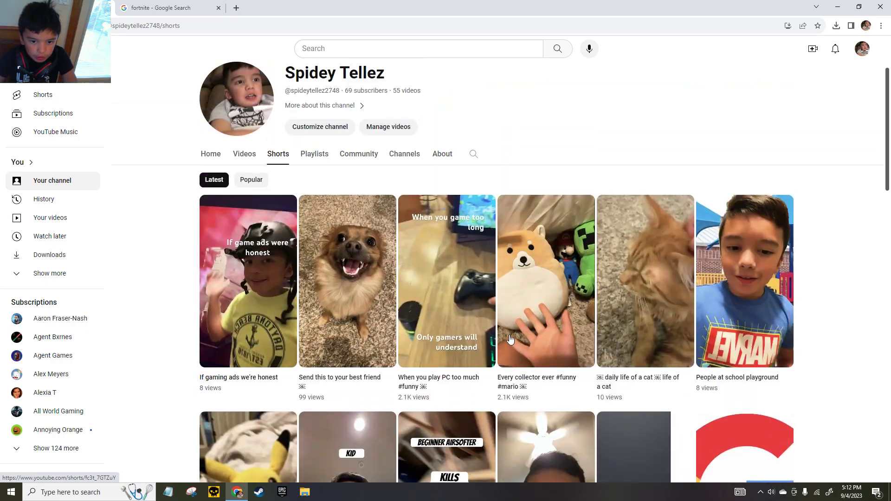
scroll(403, 239, up, 3)
click(210, 261)
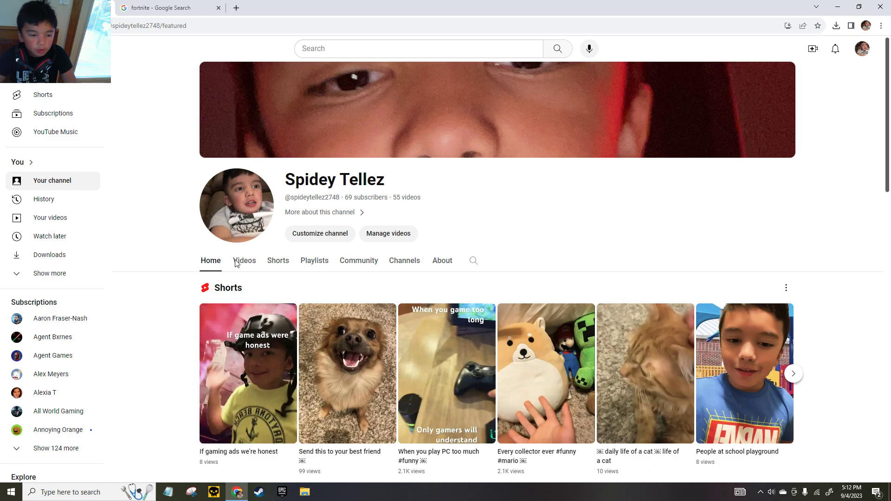
scroll(246, 262, down, 5)
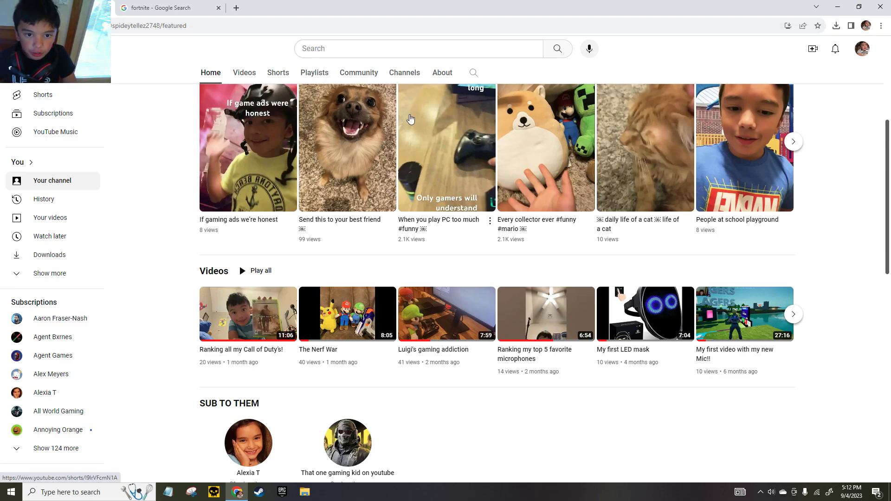
- Open the channel's full list of videos and look through the thumbnails, including the one for My First Gaming Video!!!
scroll(403, 113, up, 5)
click(245, 261)
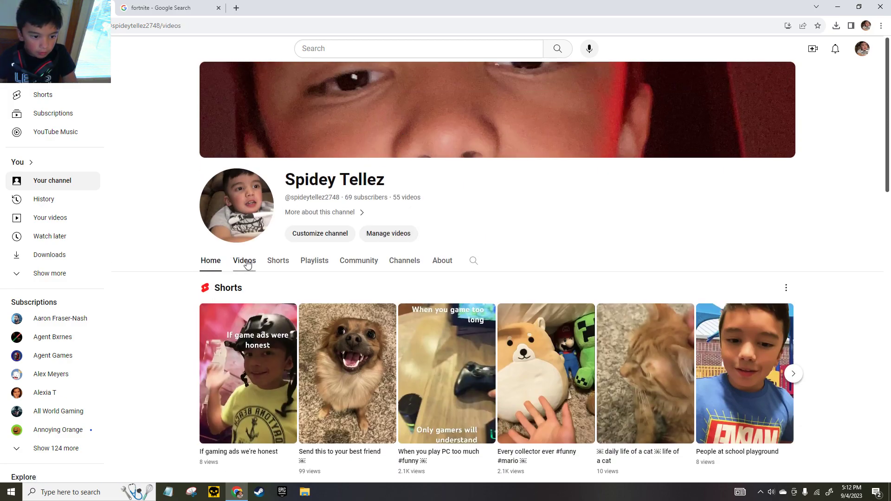
scroll(272, 283, down, 4)
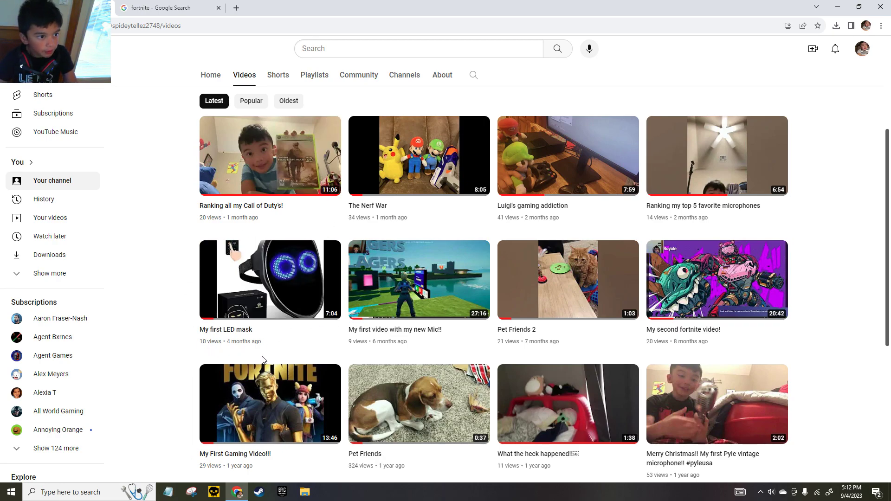
scroll(348, 302, down, 3)
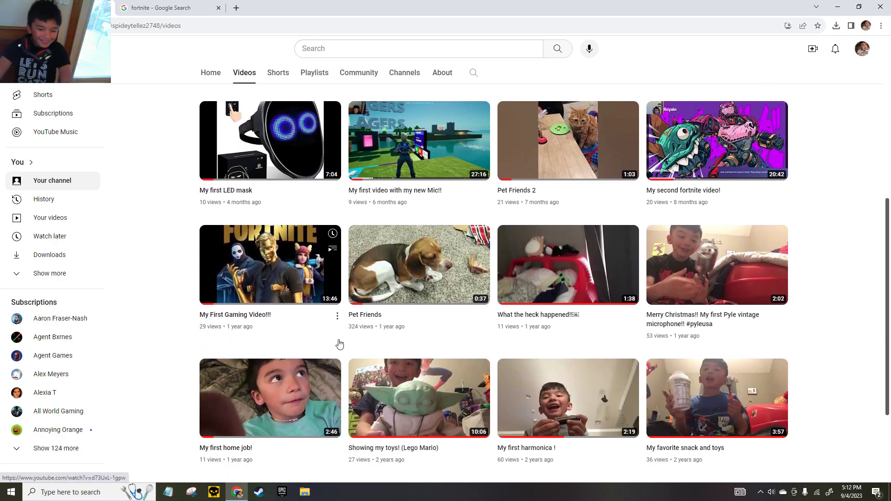
scroll(335, 344, down, 3)
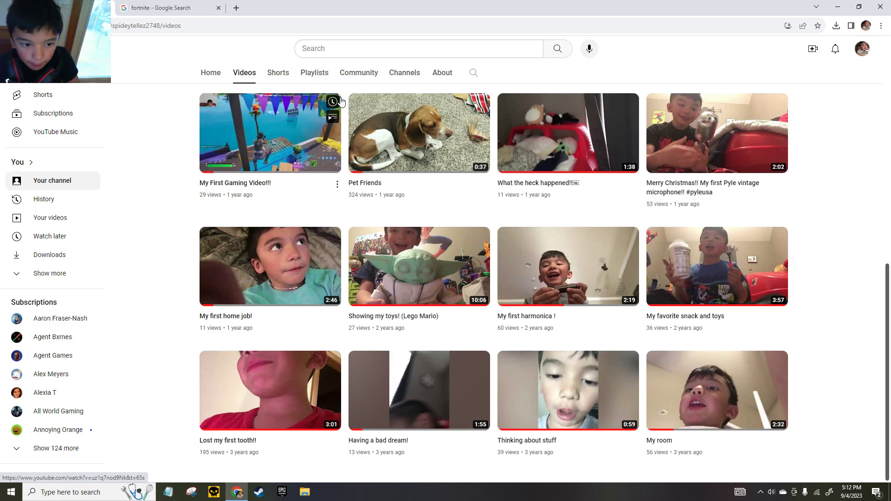
scroll(621, 256, up, 4)
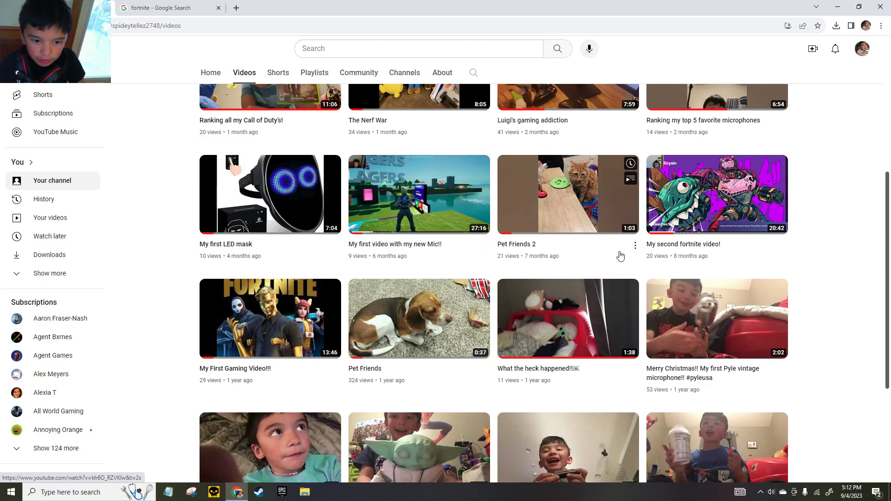
scroll(467, 266, down, 2)
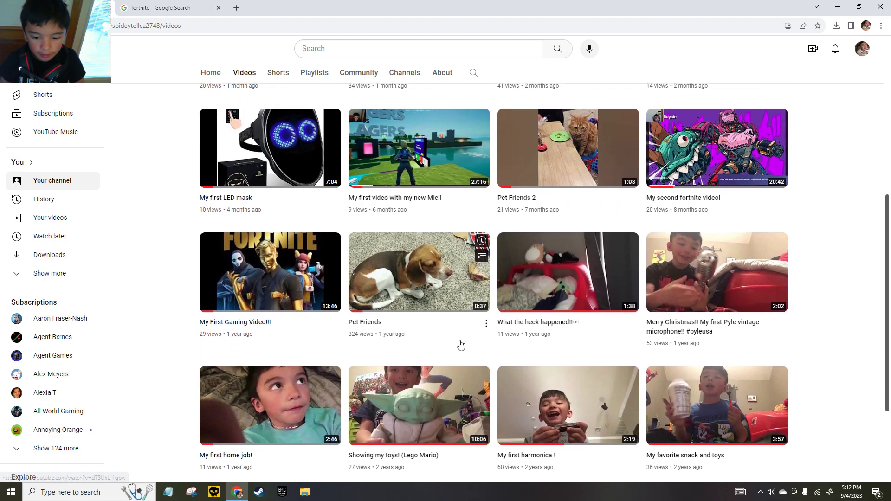
scroll(441, 200, up, 1)
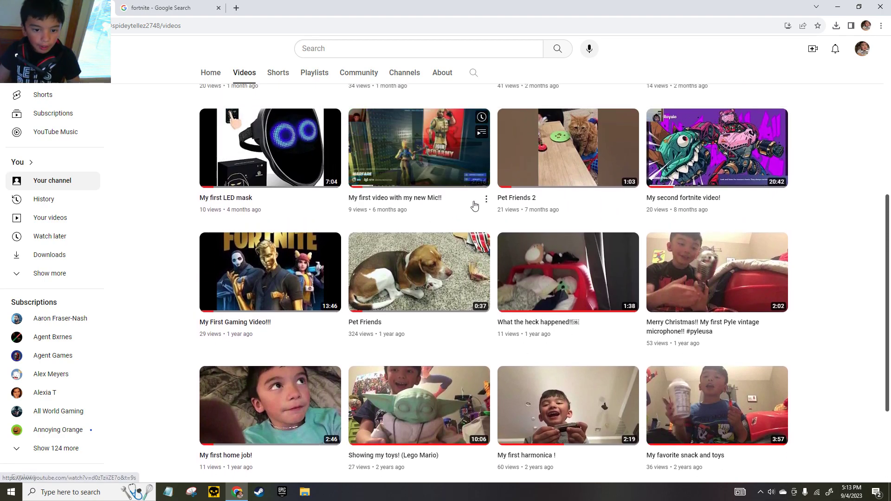
- Open the video My first video with my new Mic!! and look over its watch page
click(441, 200)
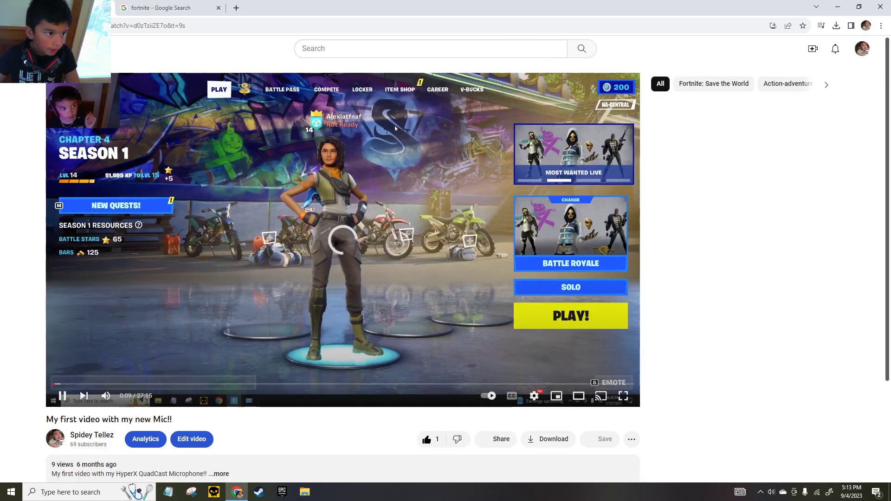
scroll(348, 247, down, 4)
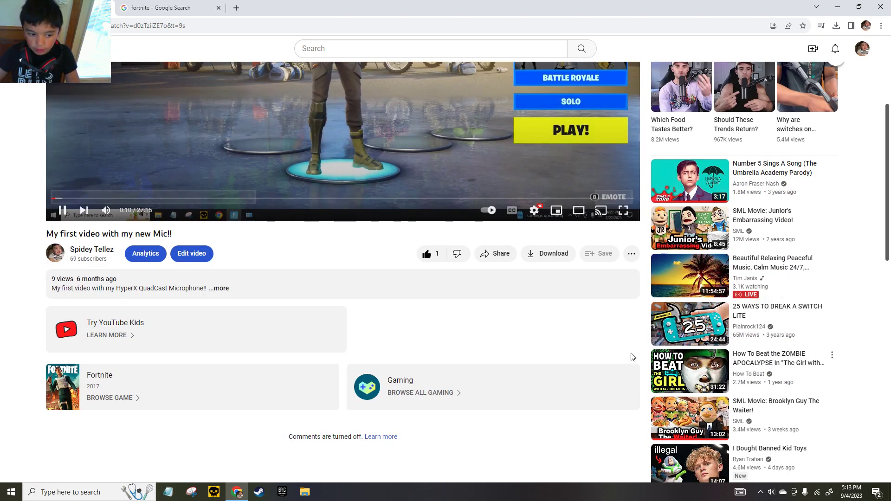
scroll(325, 355, down, 1)
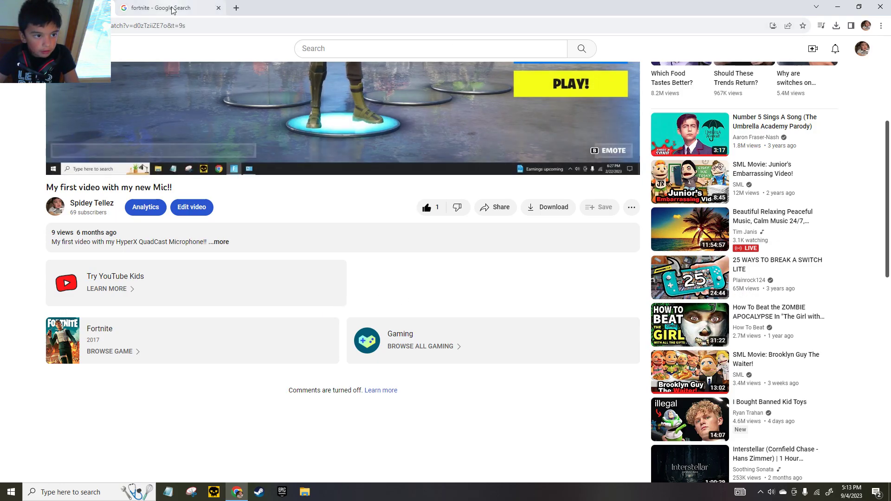
- Return to the Google Images results for fortnite and look through the logo images
scroll(388, 266, down, 3)
scroll(388, 265, down, 5)
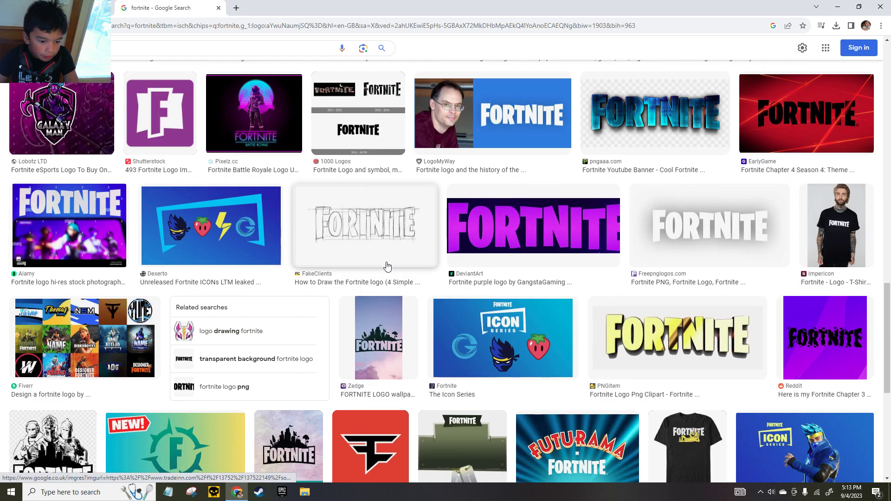
scroll(388, 265, down, 1)
scroll(365, 305, down, 3)
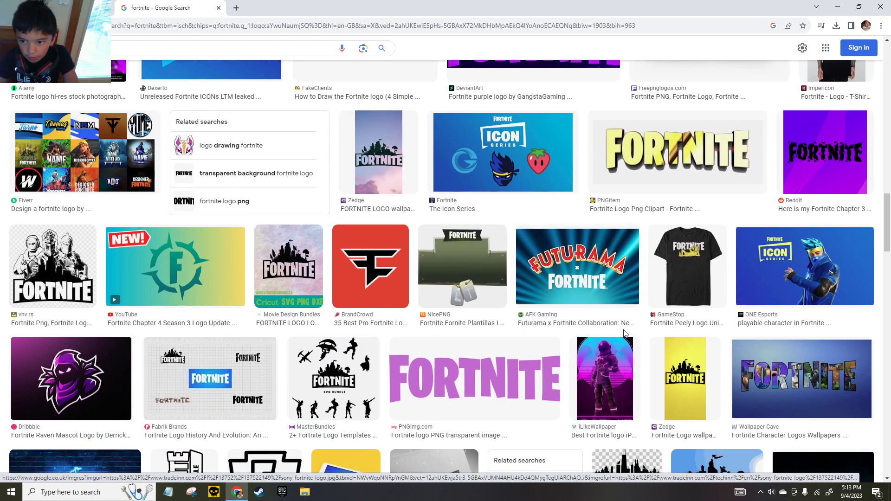
scroll(582, 327, down, 3)
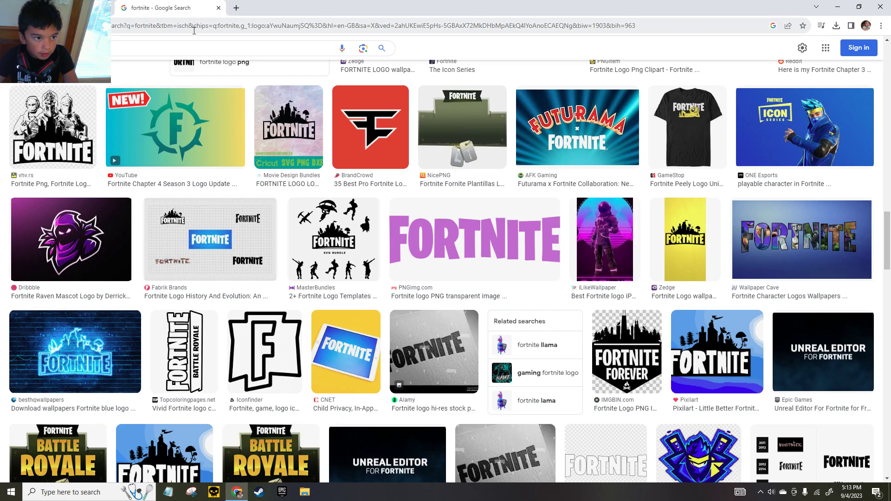
- Replace the image search term with fire and run the search
click(192, 50)
key(BackSpace)
key(BackSpace)
key(BackSpace)
key(BackSpace)
key(BackSpace)
key(BackSpace)
key(BackSpace)
key(BackSpace)
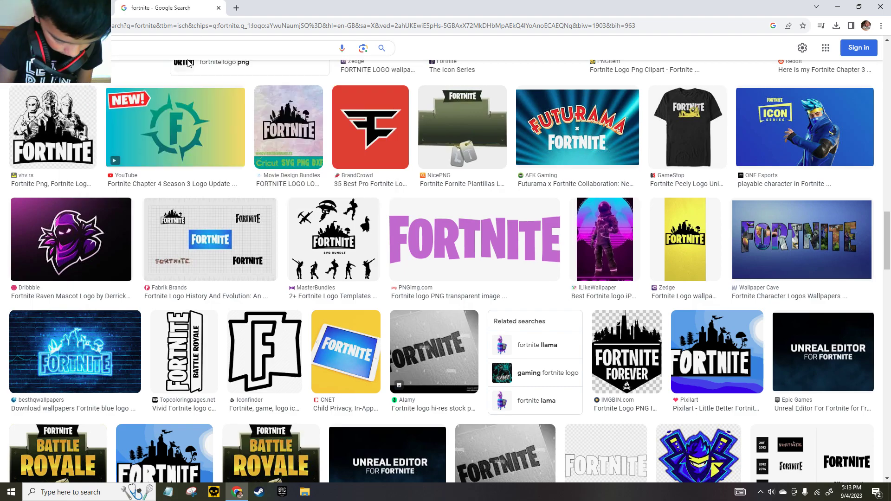
text(fire)
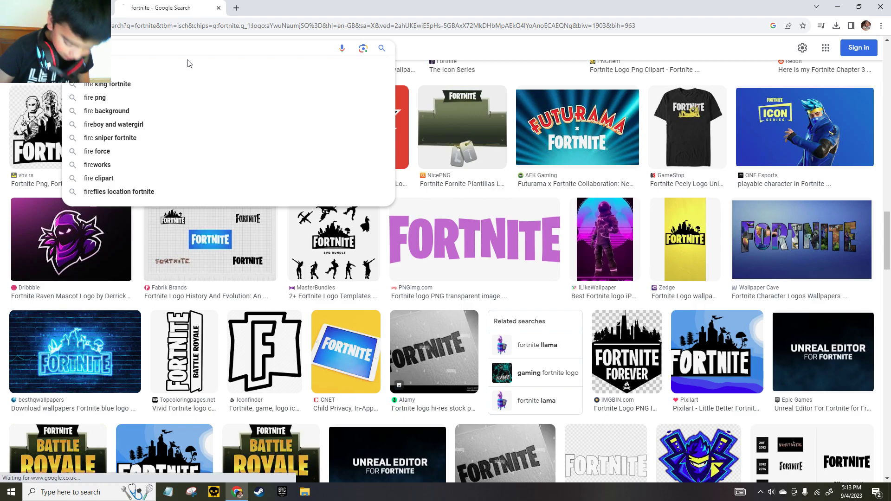
key(Return)
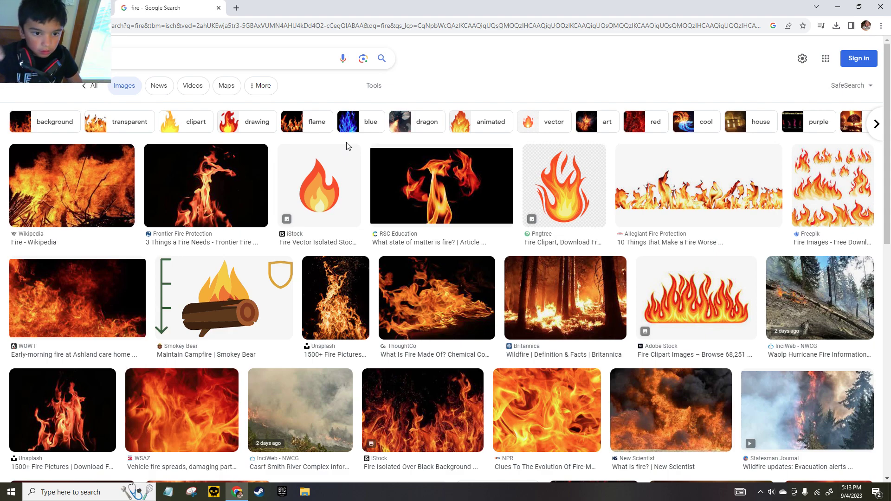
- Go back to the watch page of My first video with my new Mic!! and view its player
click(83, 8)
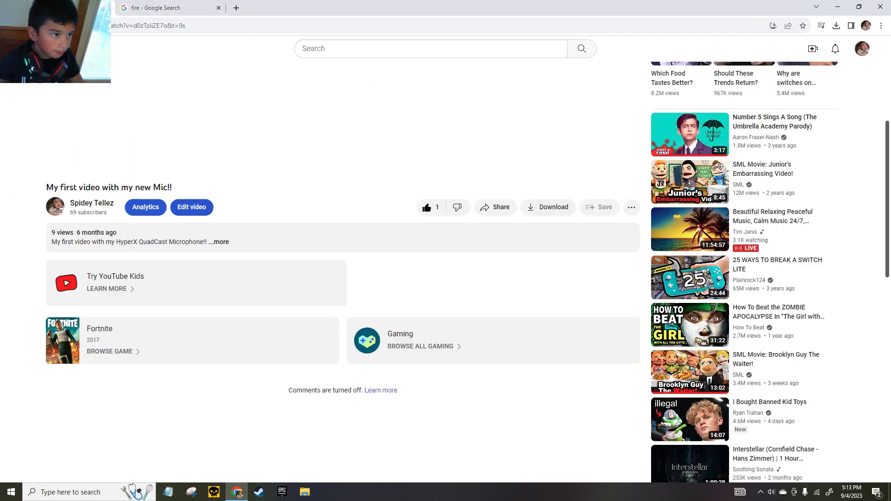
scroll(198, 197, up, 5)
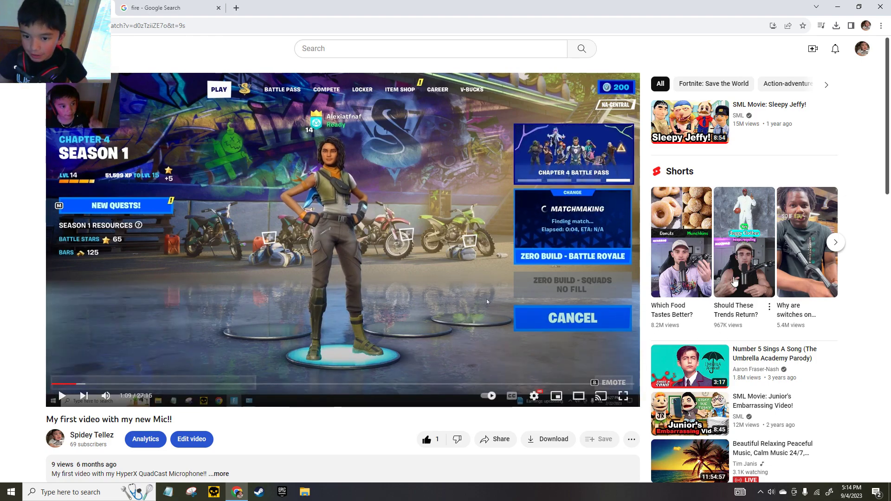
key(alt+Left)
- Browse the Google Images results for fire, examining the flame pictures, and return to the first results
scroll(283, 362, down, 10)
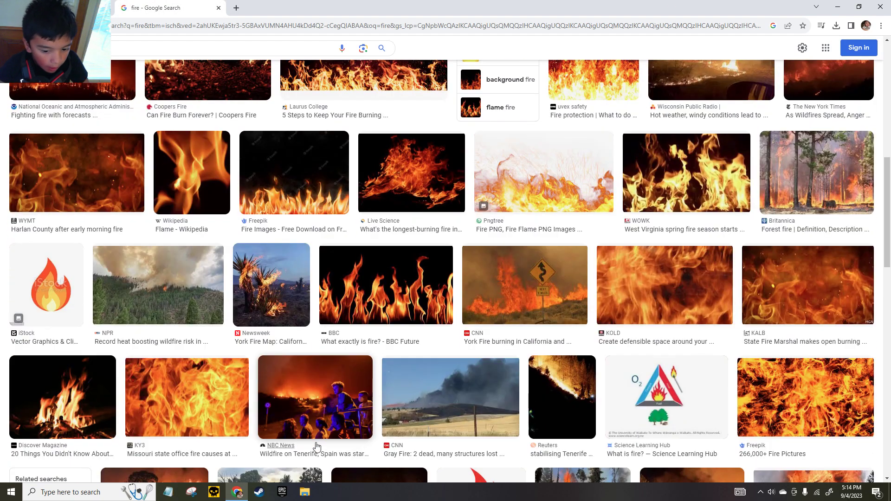
scroll(315, 447, down, 8)
scroll(212, 210, up, 3)
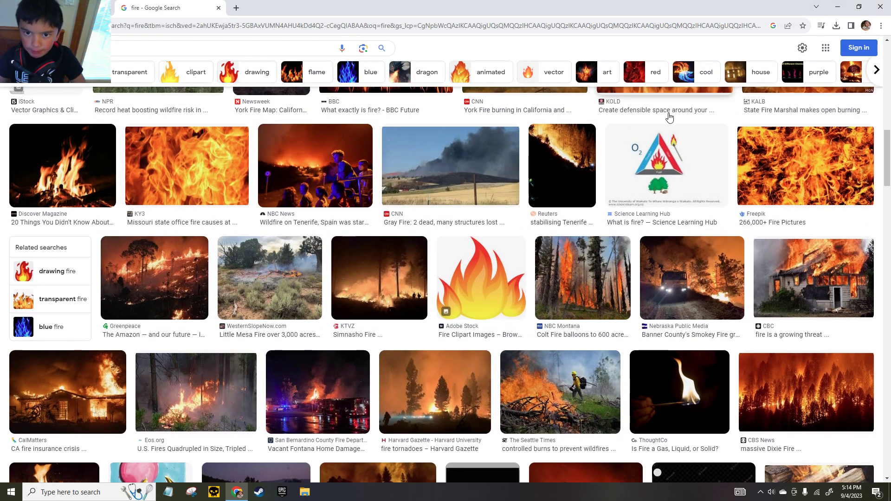
scroll(673, 105, down, 10)
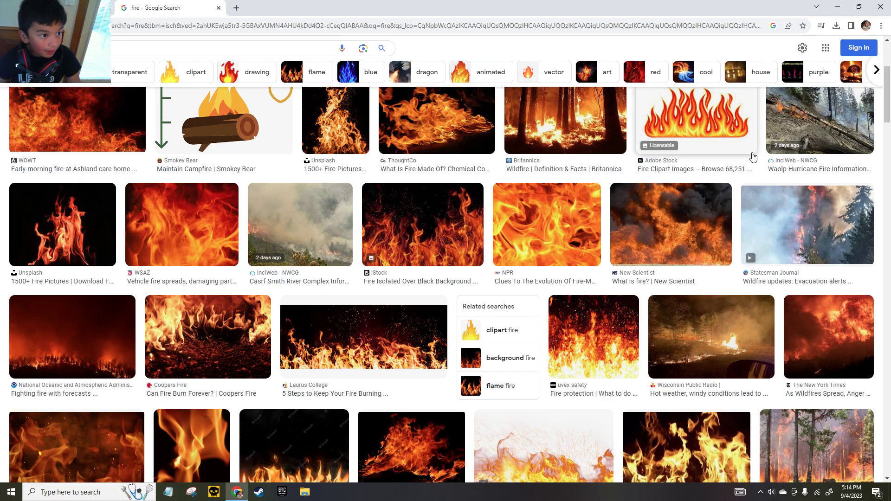
scroll(753, 157, down, 15)
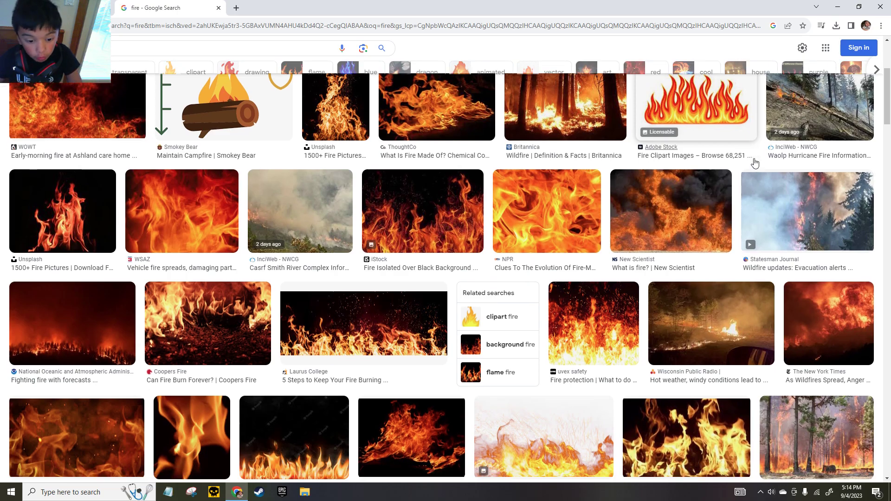
scroll(642, 286, down, 6)
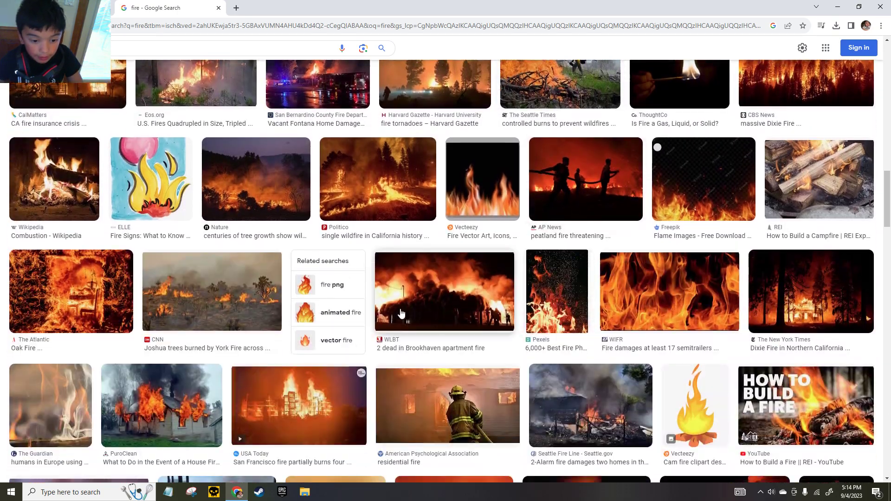
scroll(356, 370, down, 3)
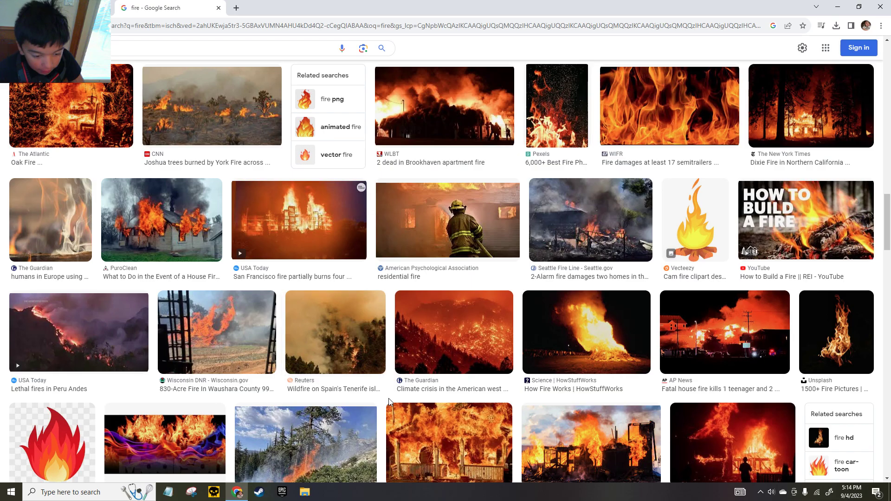
scroll(388, 398, down, 5)
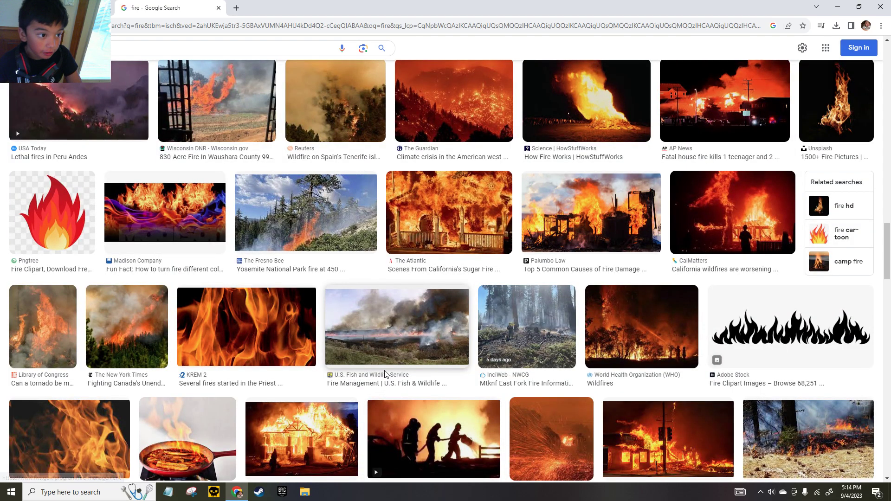
scroll(524, 314, up, 10)
scroll(524, 314, up, 6)
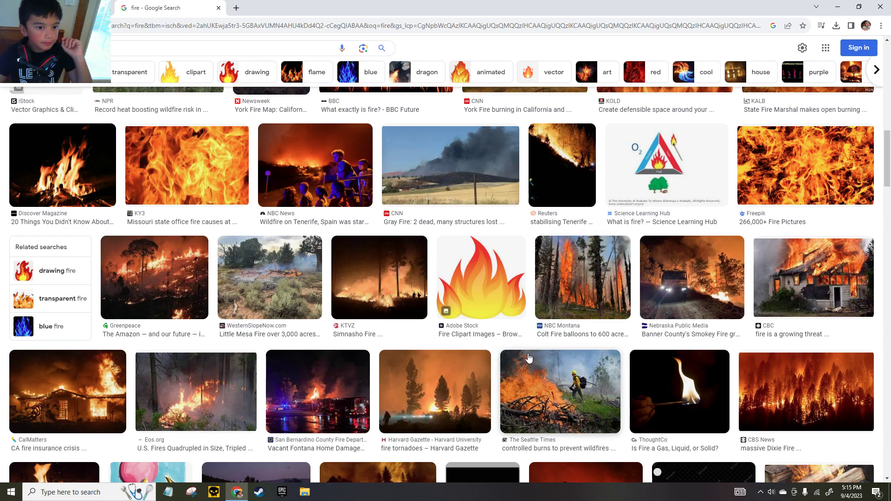
scroll(528, 357, up, 3)
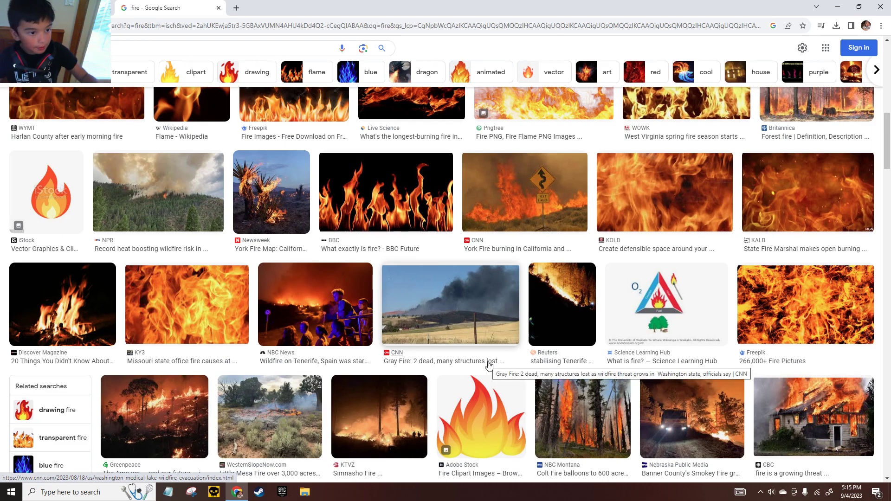
scroll(489, 366, up, 10)
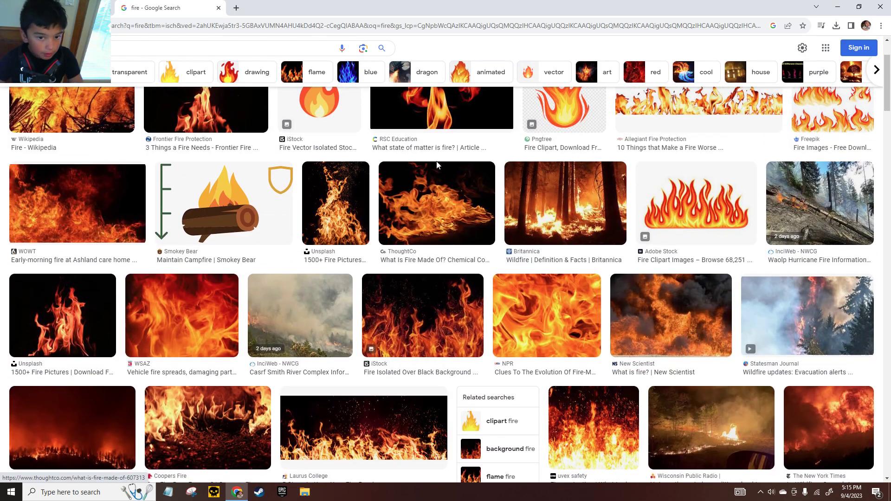
scroll(492, 187, up, 2)
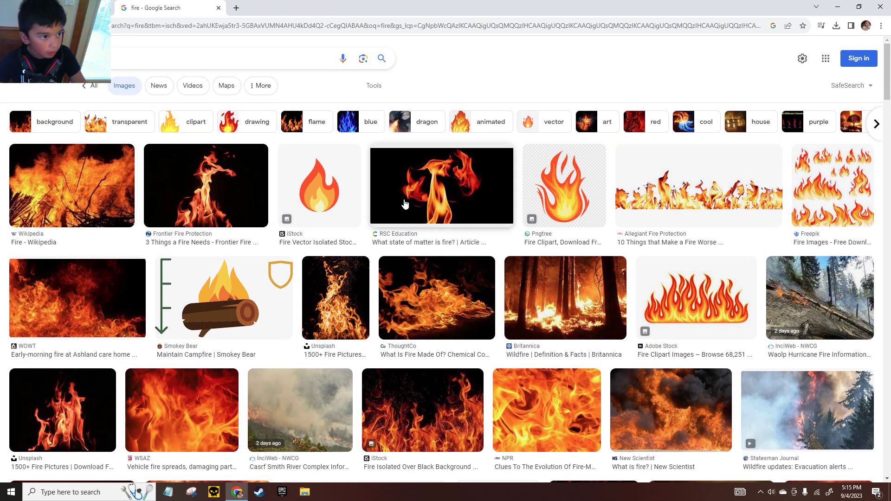